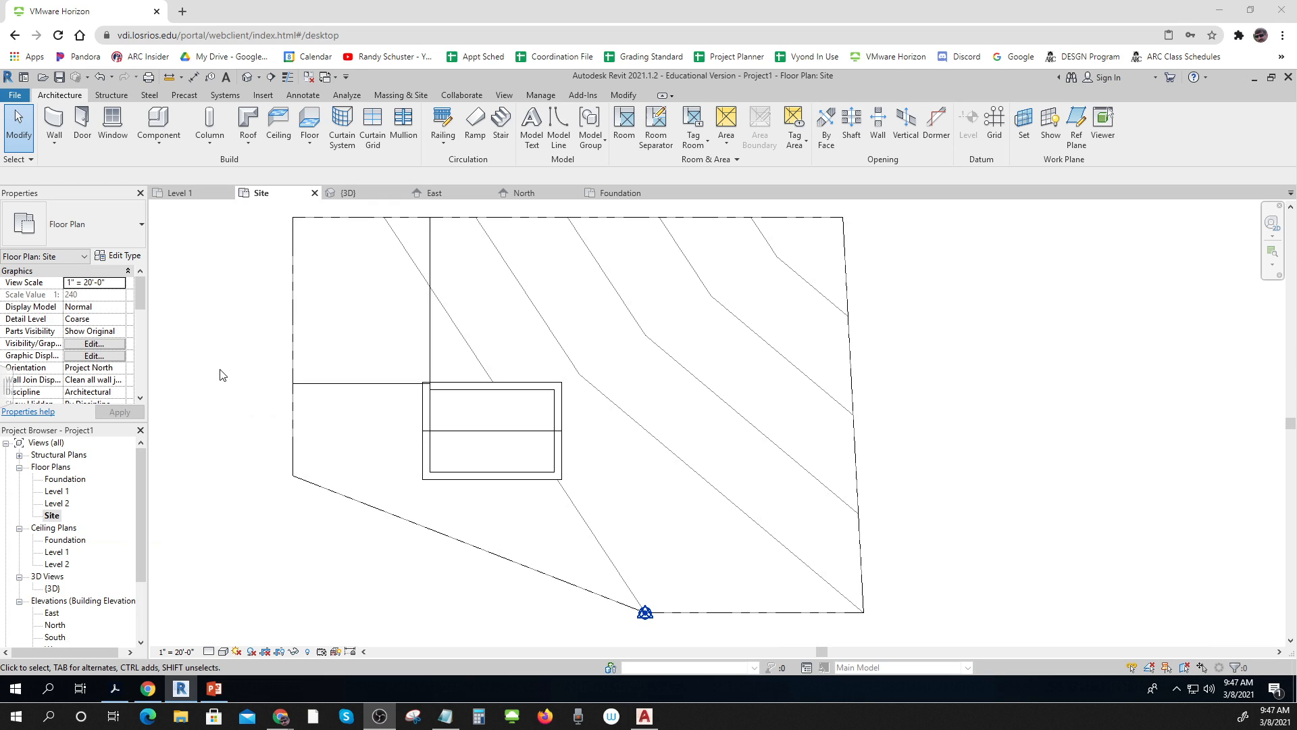
Step: Hide the horizontal and vertical detail lines locating the house in the Site plan, and check them with Reveal Hidden Elements
{"action": "right_click", "coordinate": [361, 386]}
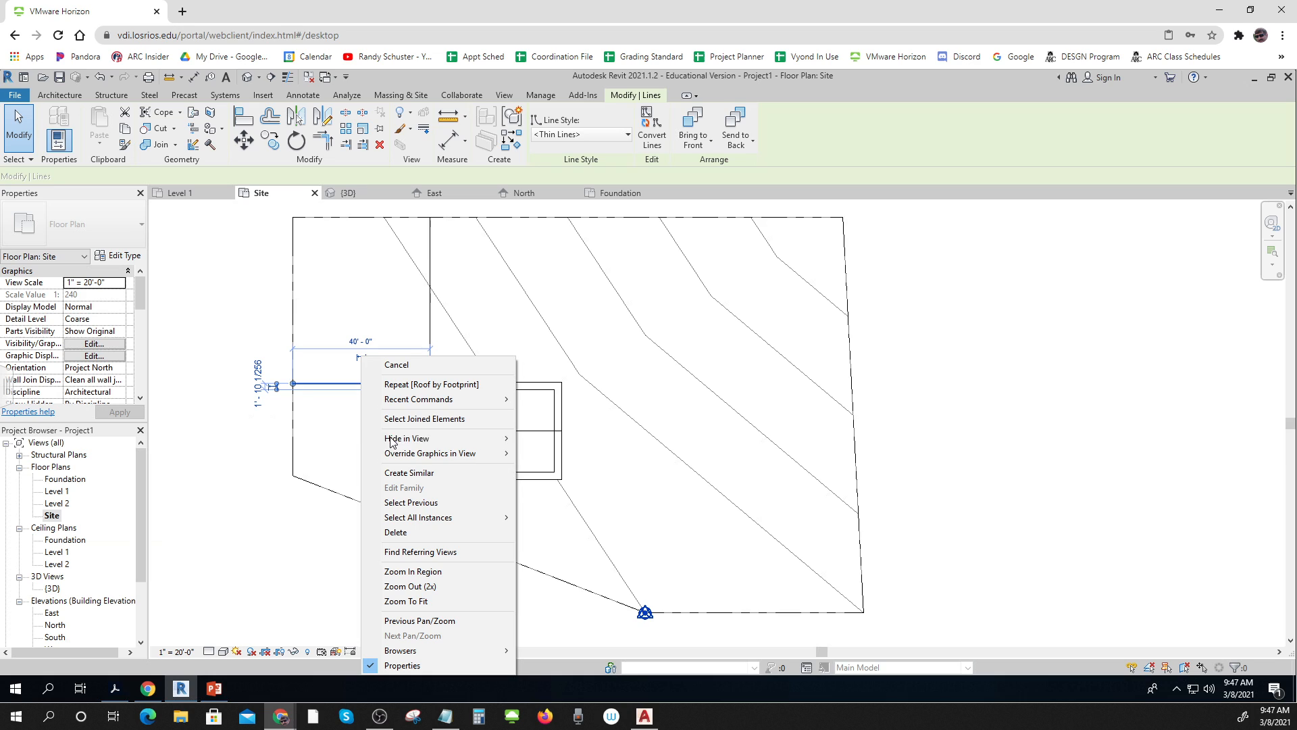
{"action": "mouse_move", "coordinate": [432, 439]}
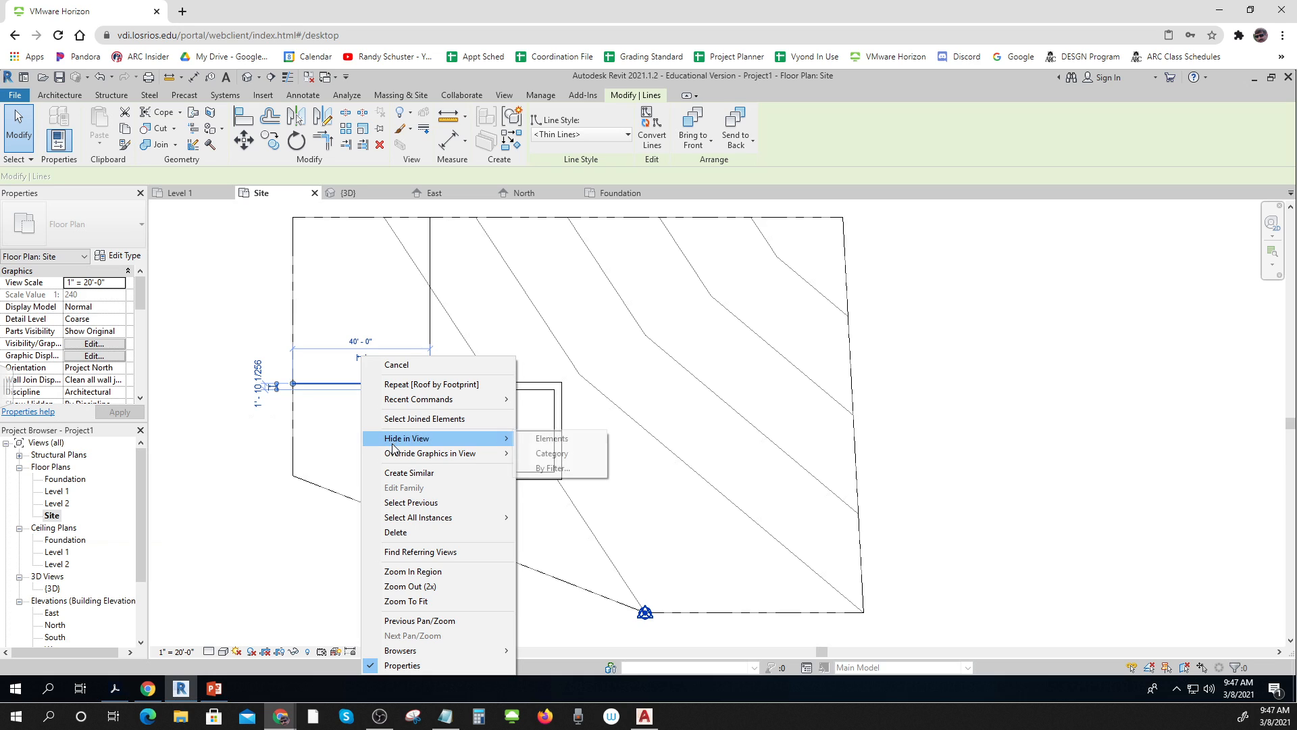
{"action": "left_click", "coordinate": [532, 440]}
{"action": "right_click", "coordinate": [432, 348]}
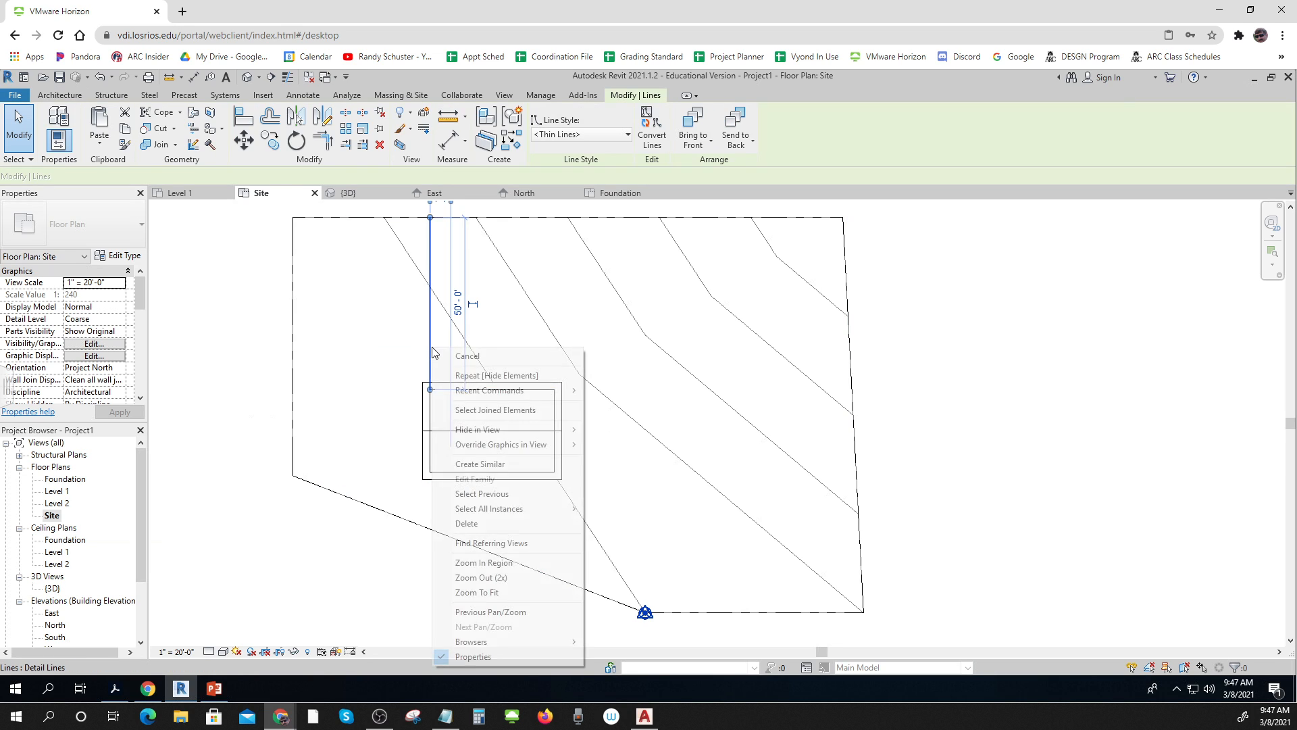
{"action": "mouse_move", "coordinate": [480, 436]}
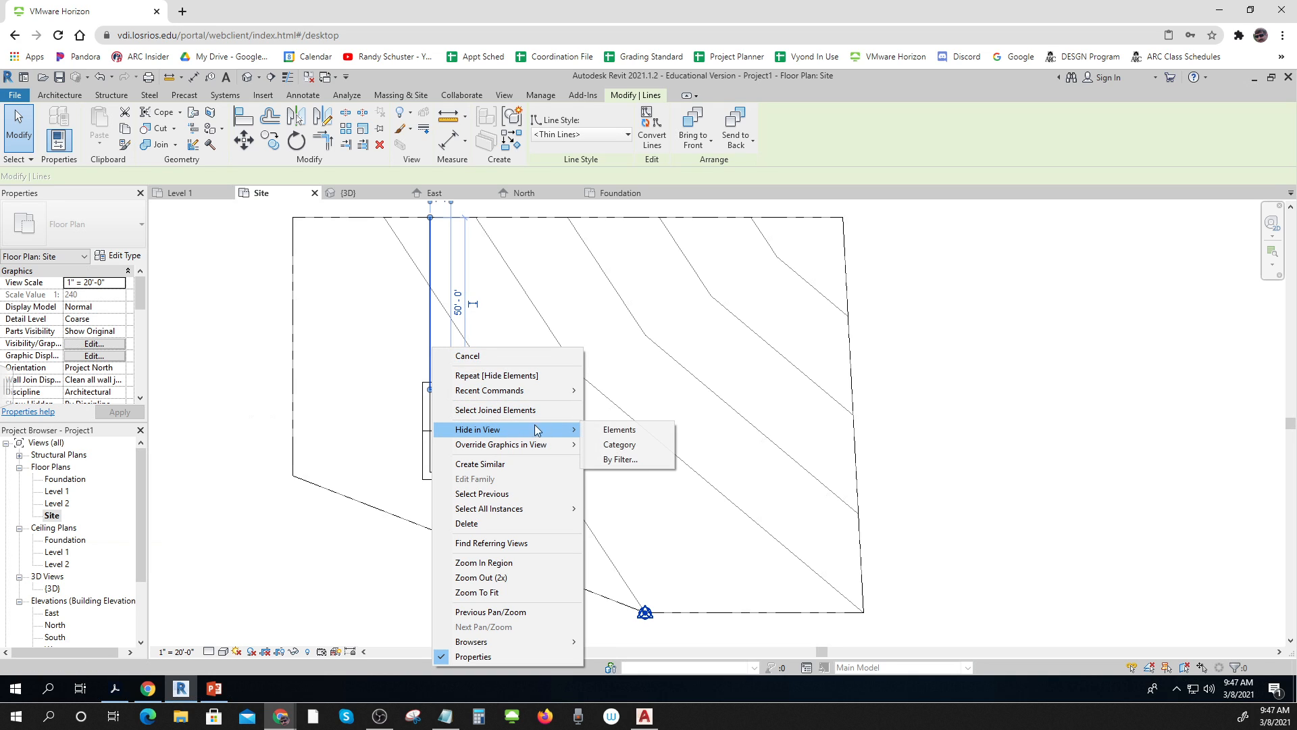
{"action": "left_click", "coordinate": [631, 430]}
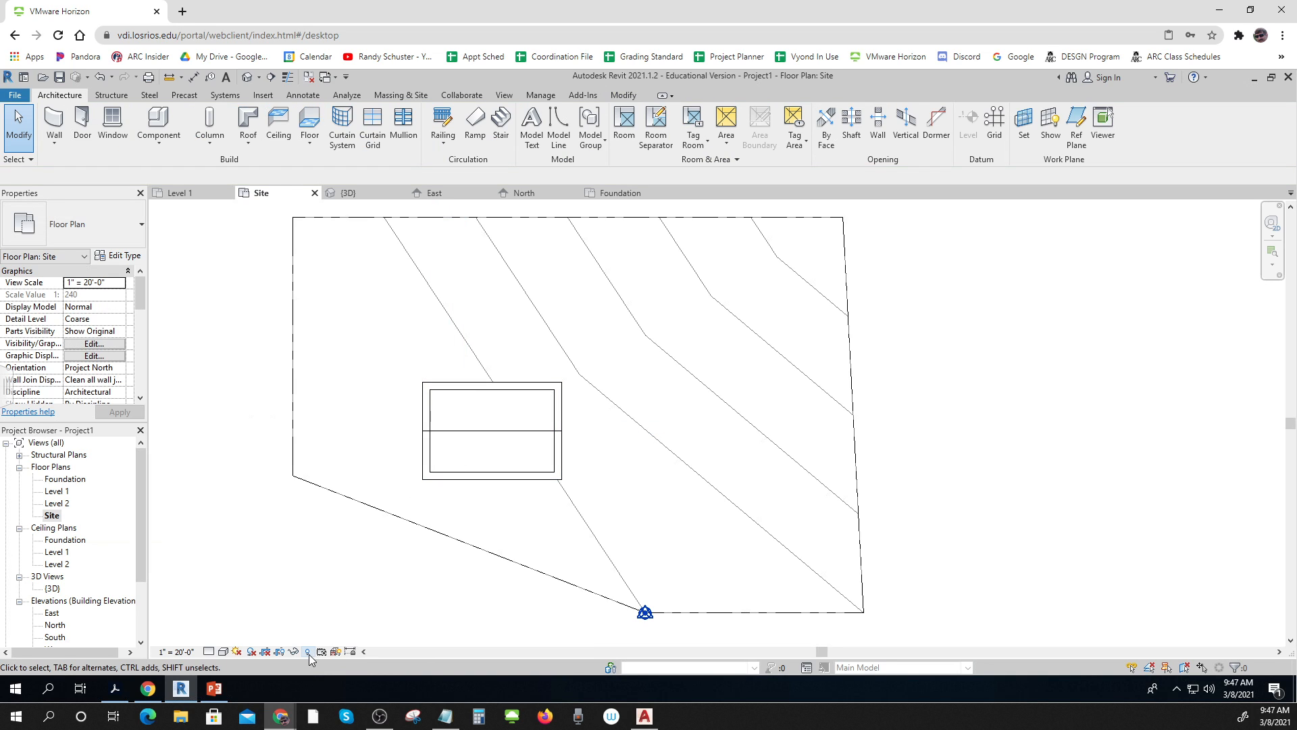
{"action": "left_click", "coordinate": [308, 652]}
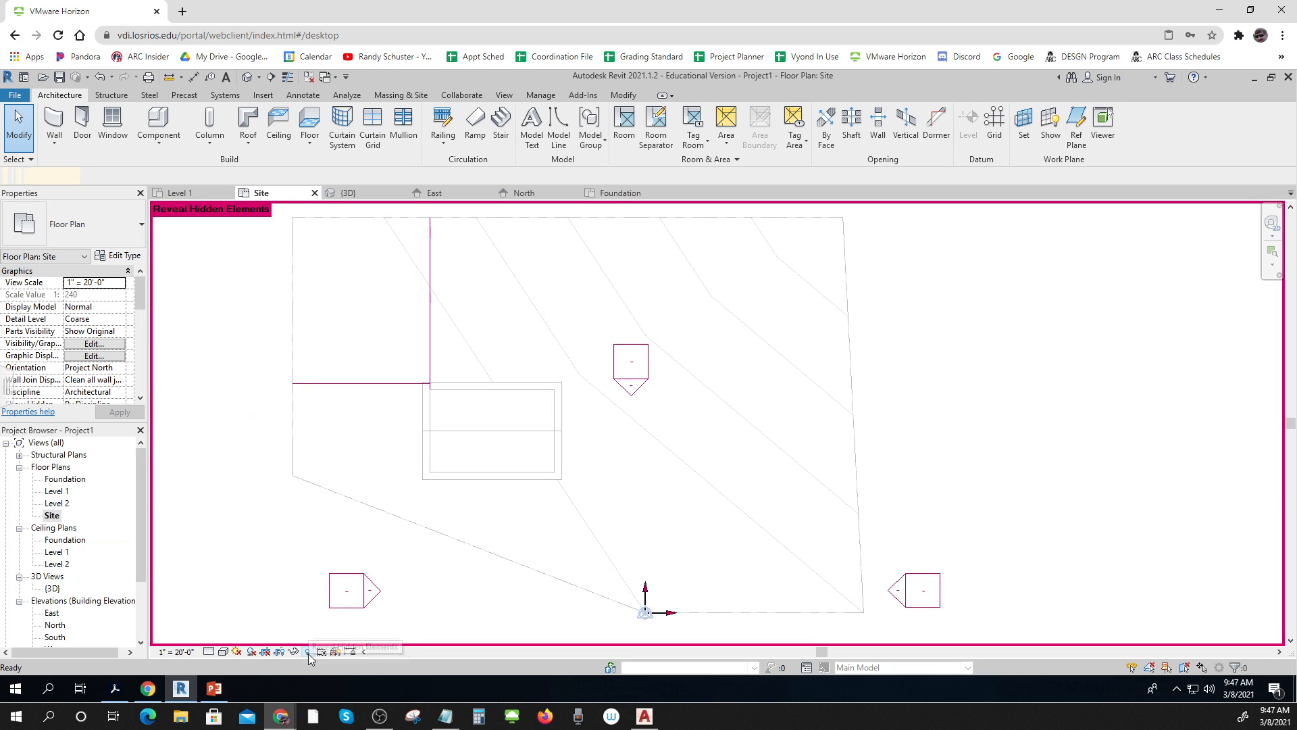
{"action": "left_click", "coordinate": [308, 653]}
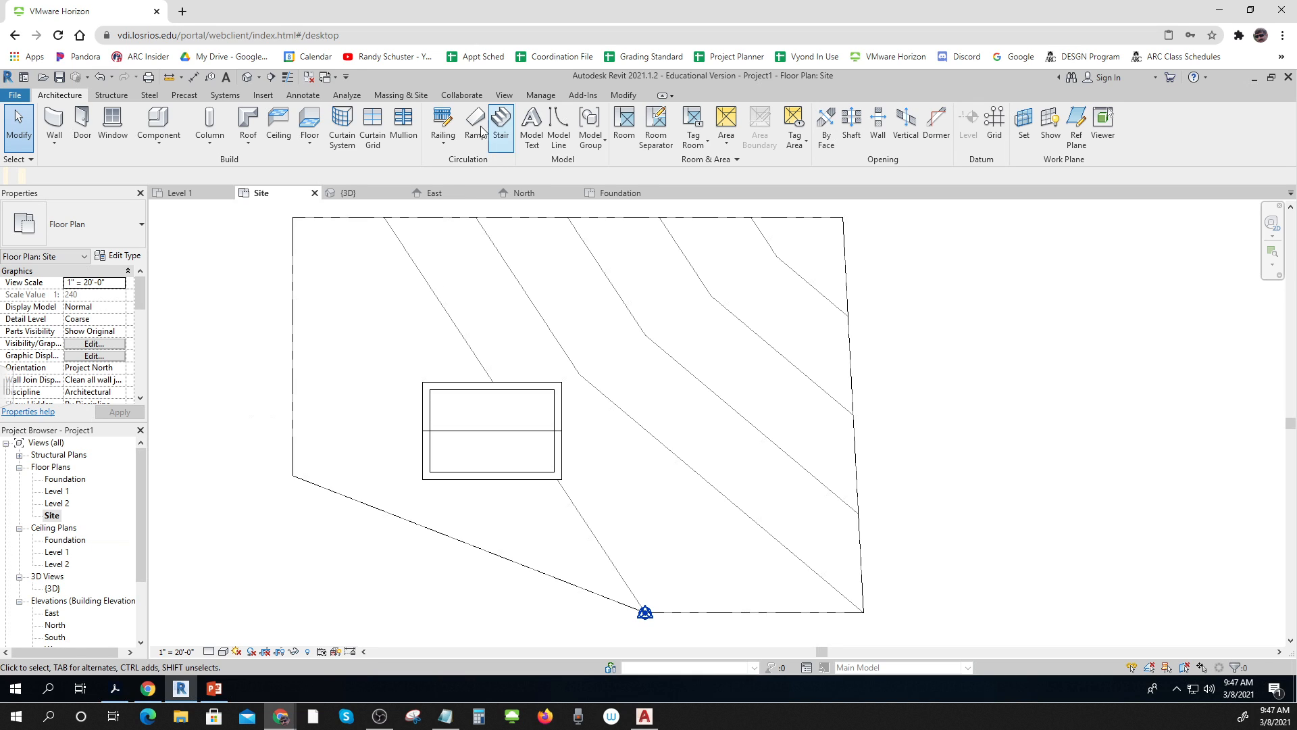
Step: Place three RPC Tree - Deciduous Fraxinus - 18' site components: northwest of the house, just south of it, and near the lot's northeast corner
{"action": "left_click", "coordinate": [395, 98]}
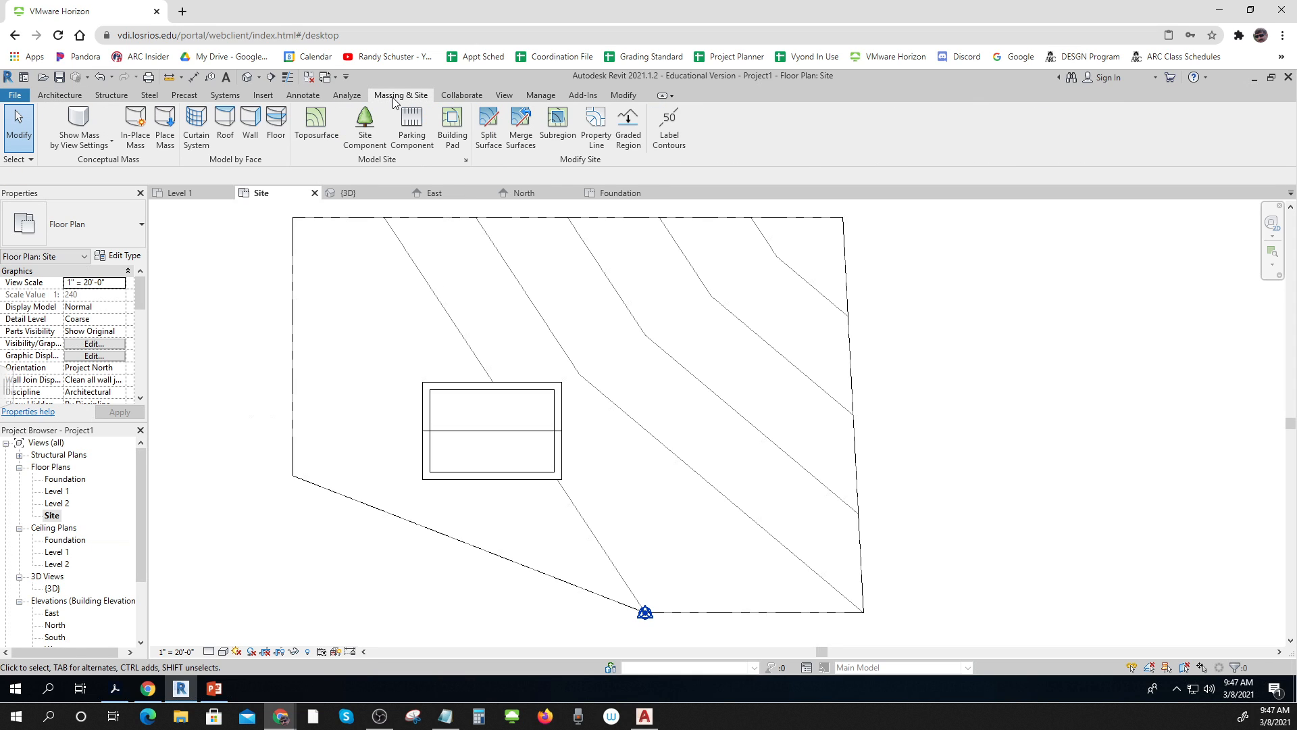
{"action": "left_click", "coordinate": [367, 130]}
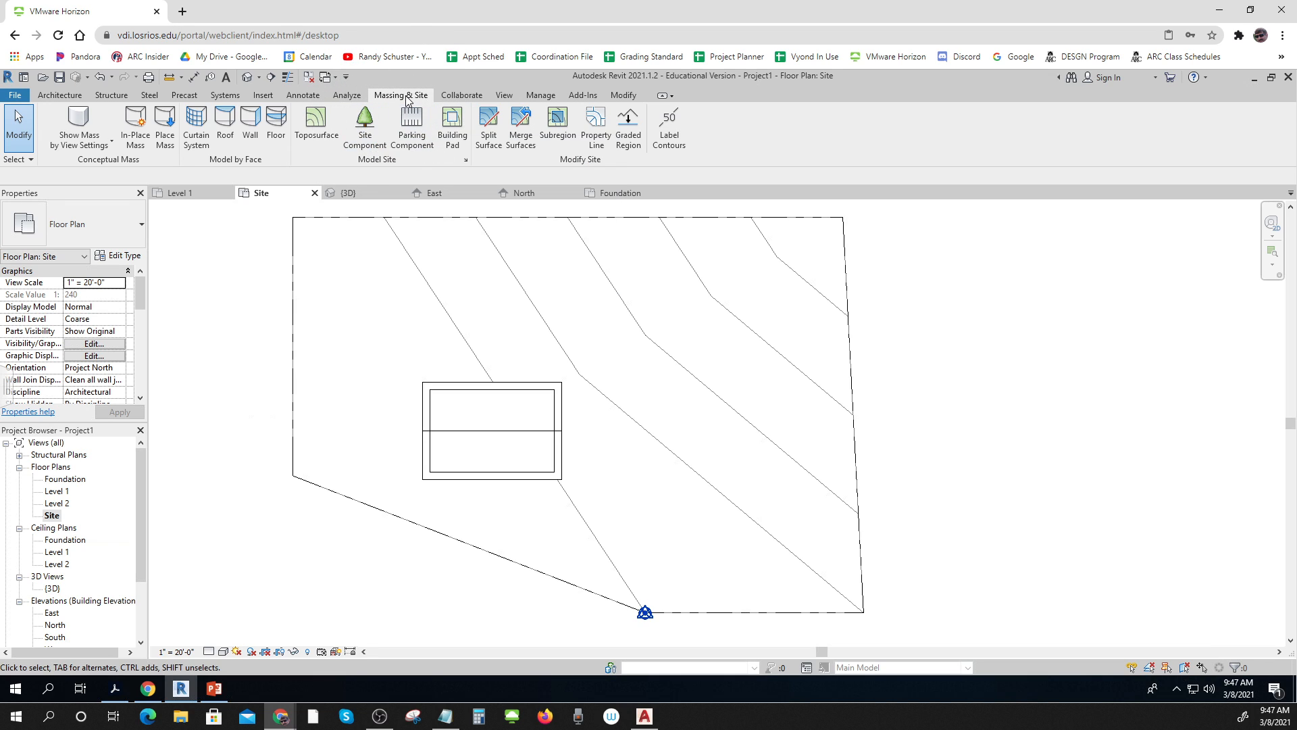
{"action": "left_click", "coordinate": [367, 129]}
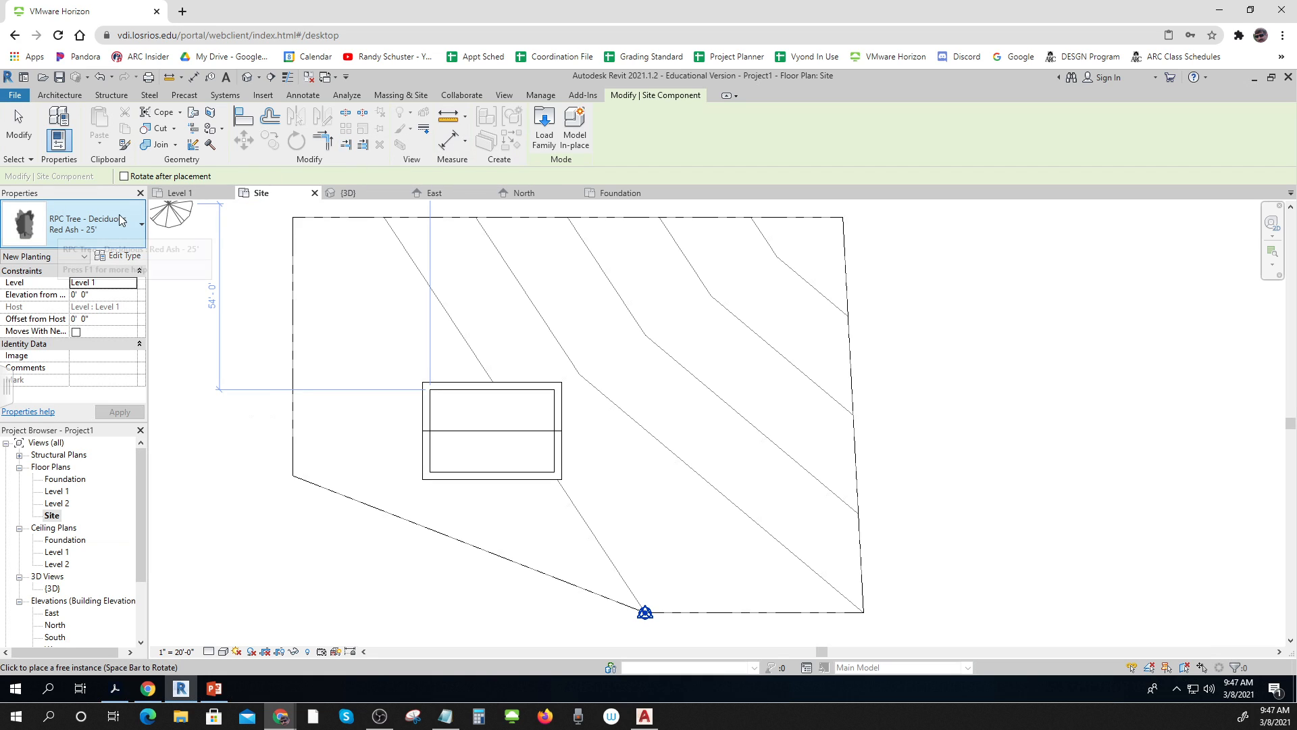
{"action": "left_click", "coordinate": [141, 229]}
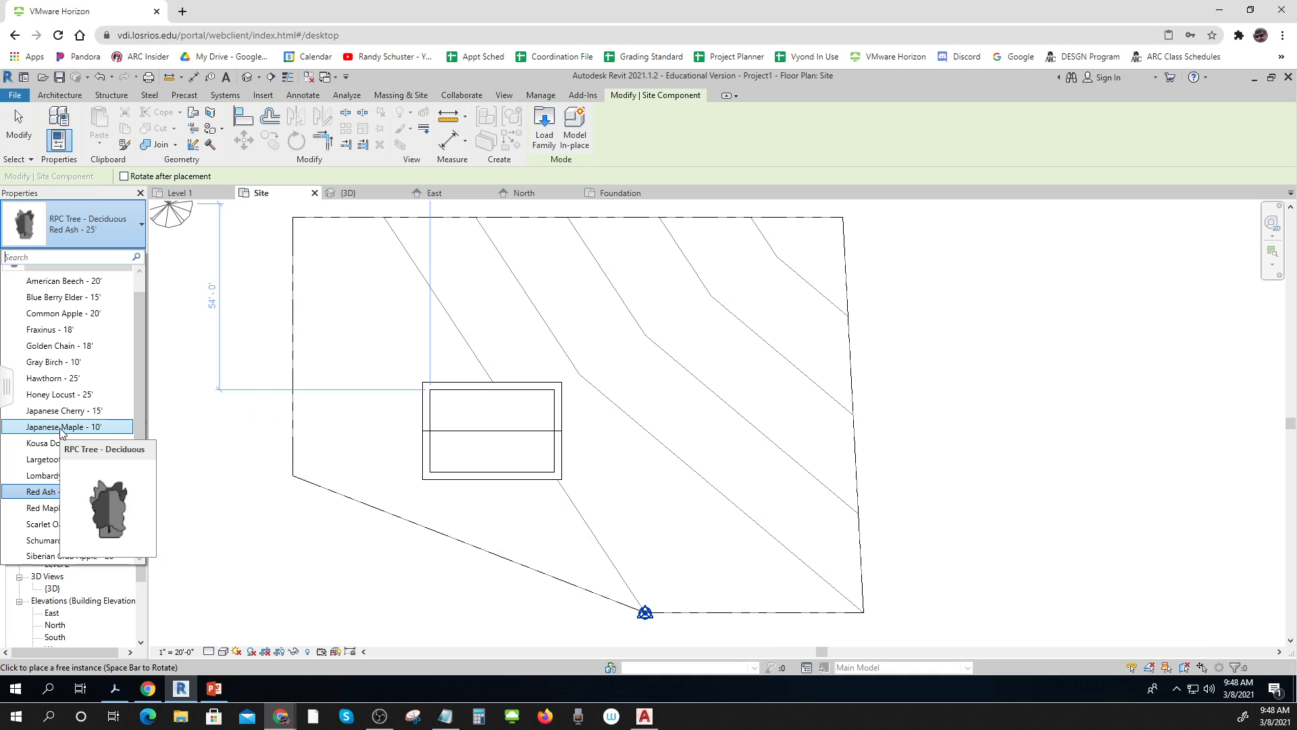
{"action": "scroll", "coordinate": [61, 433], "scroll_direction": "up", "scroll_amount": 1}
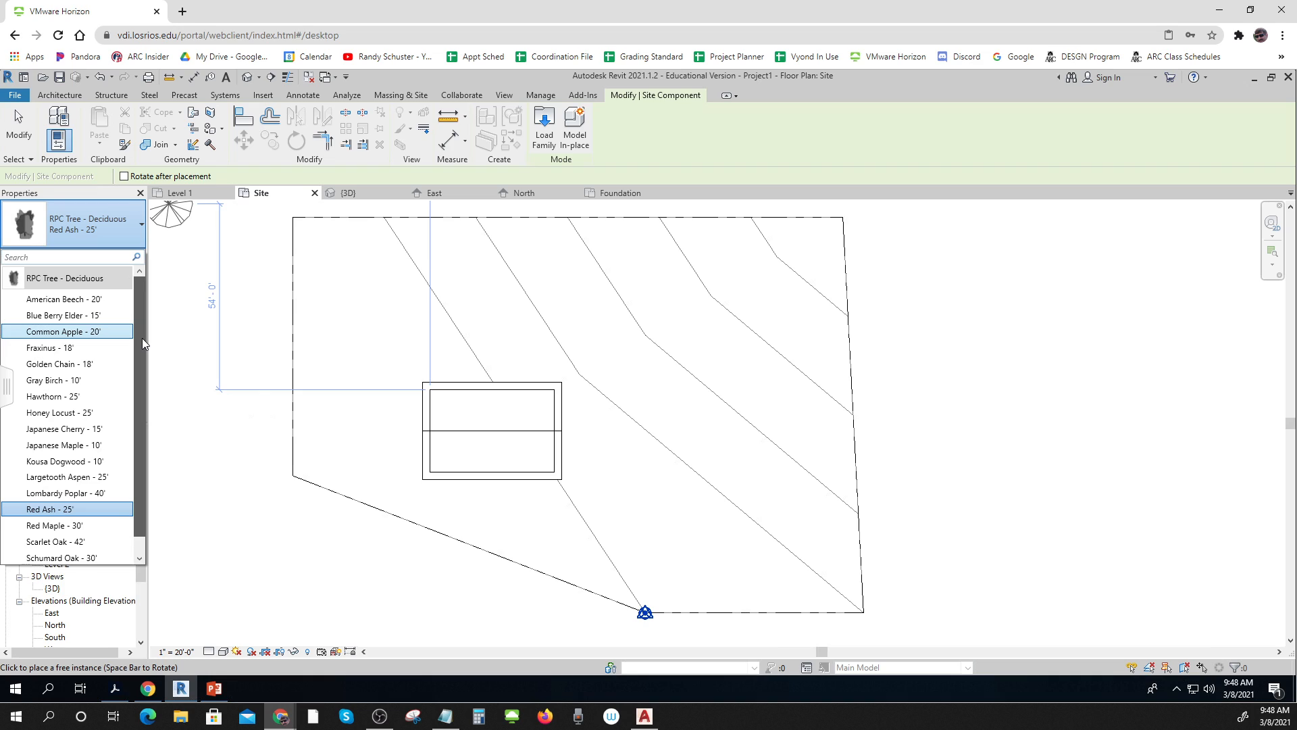
{"action": "scroll", "coordinate": [142, 337], "scroll_direction": "down", "scroll_amount": 1}
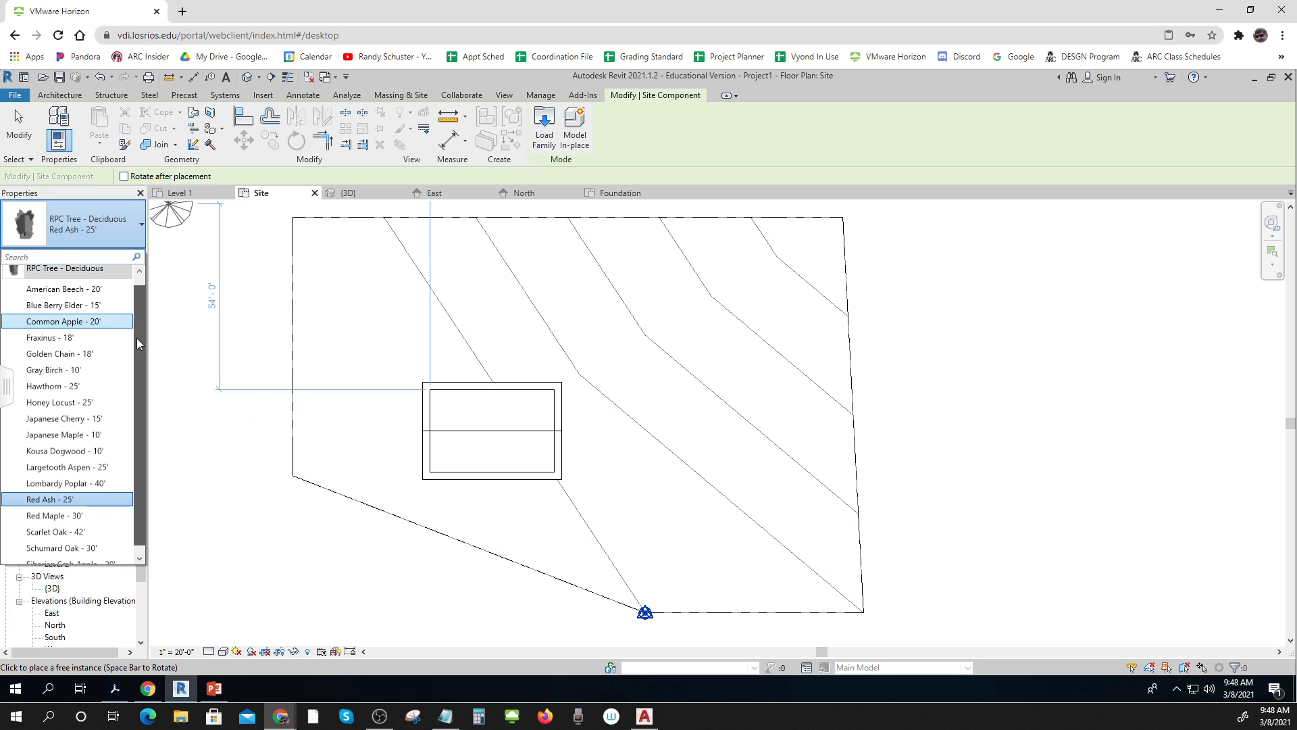
{"action": "scroll", "coordinate": [138, 343], "scroll_direction": "up", "scroll_amount": 1}
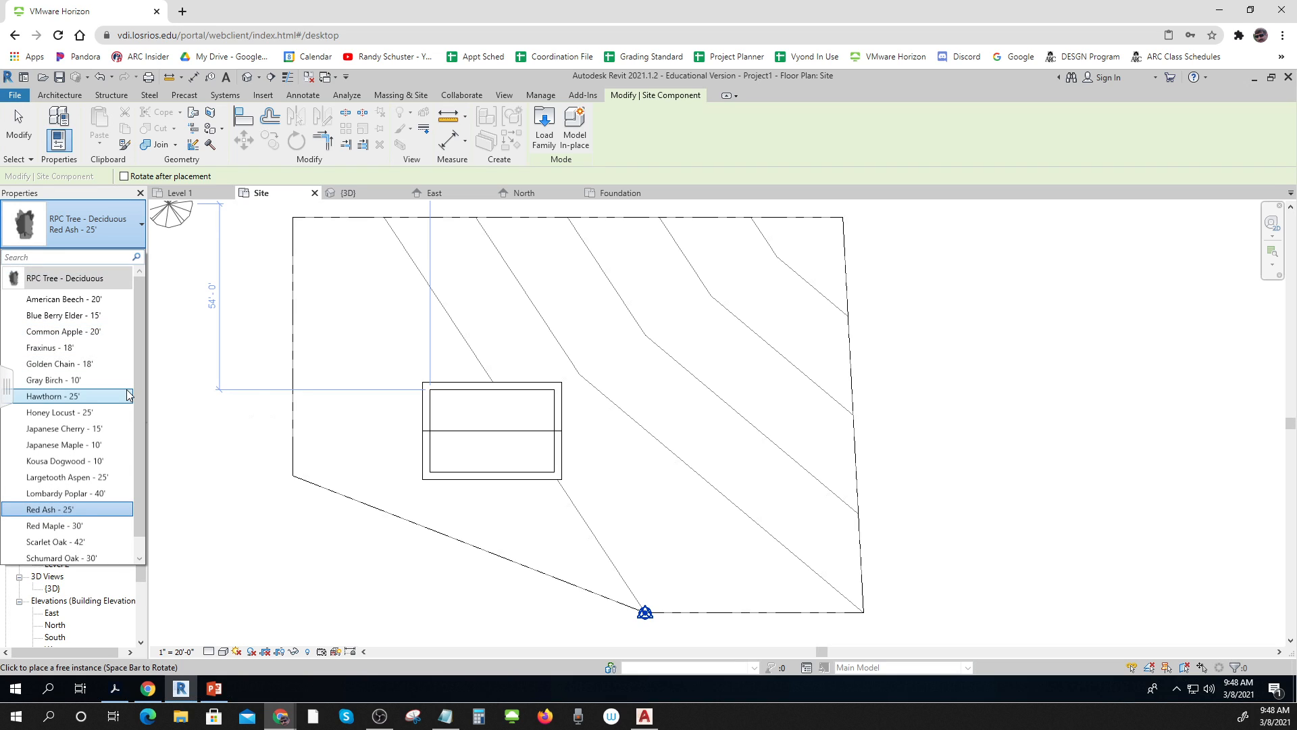
{"action": "left_click", "coordinate": [50, 347]}
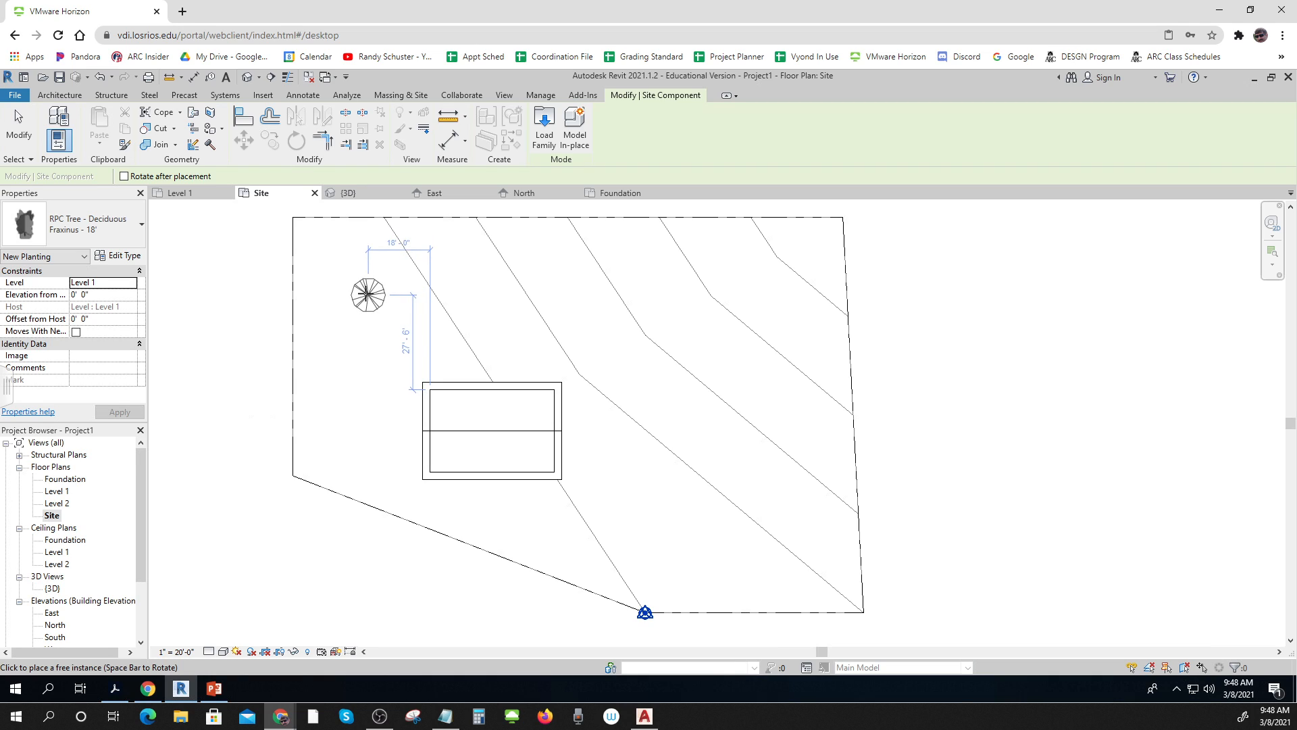
{"action": "left_click", "coordinate": [365, 293]}
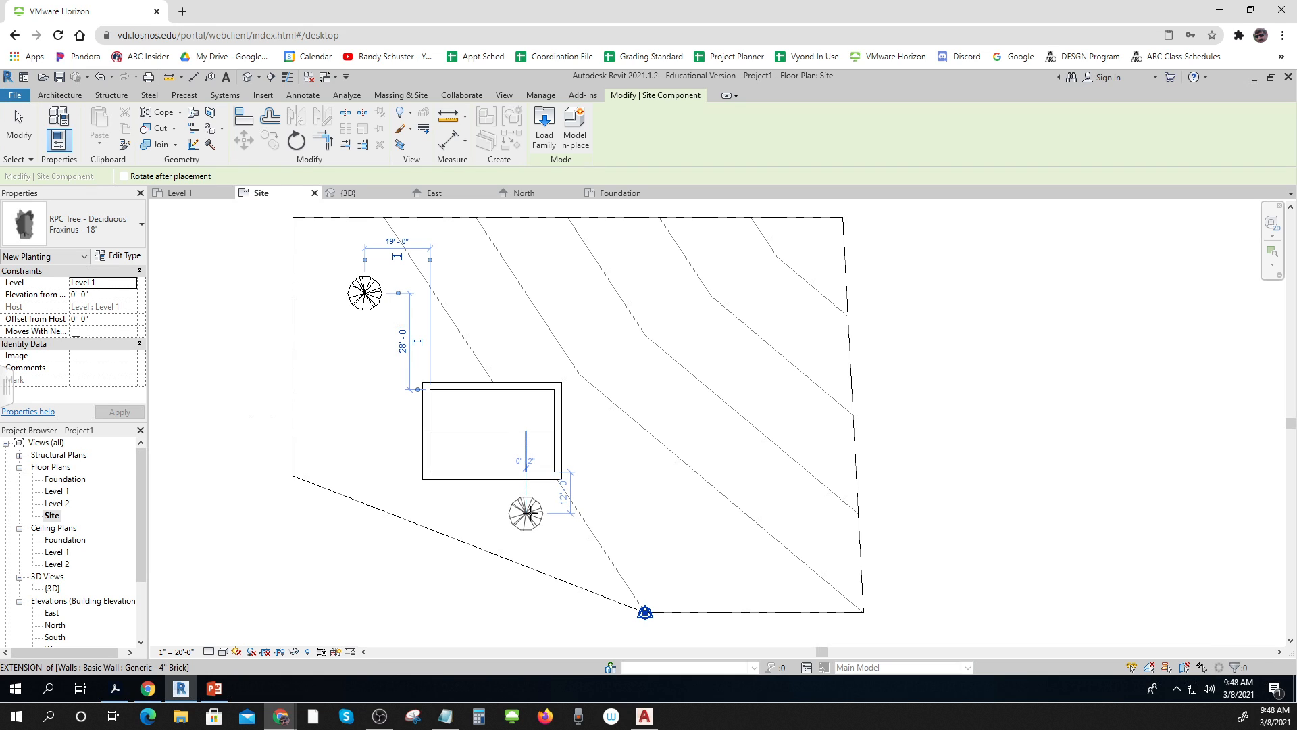
{"action": "left_click", "coordinate": [533, 518]}
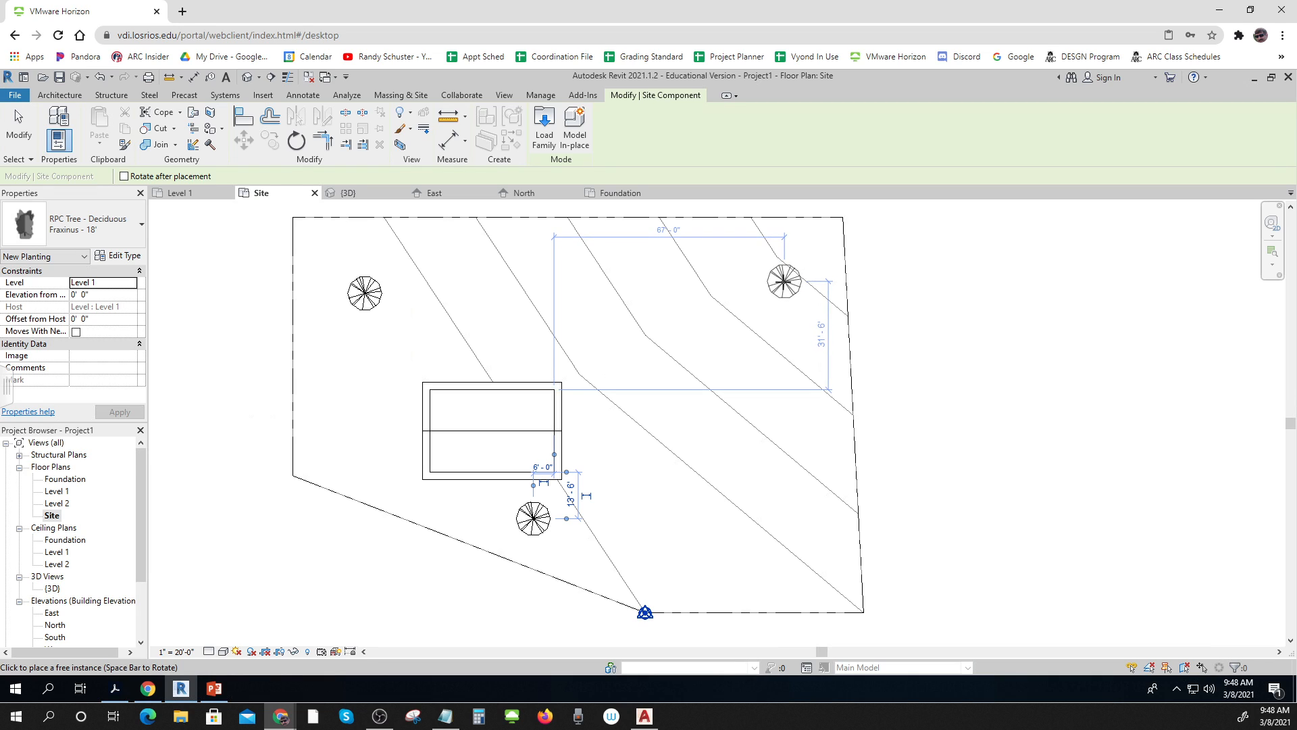
{"action": "left_click", "coordinate": [781, 280]}
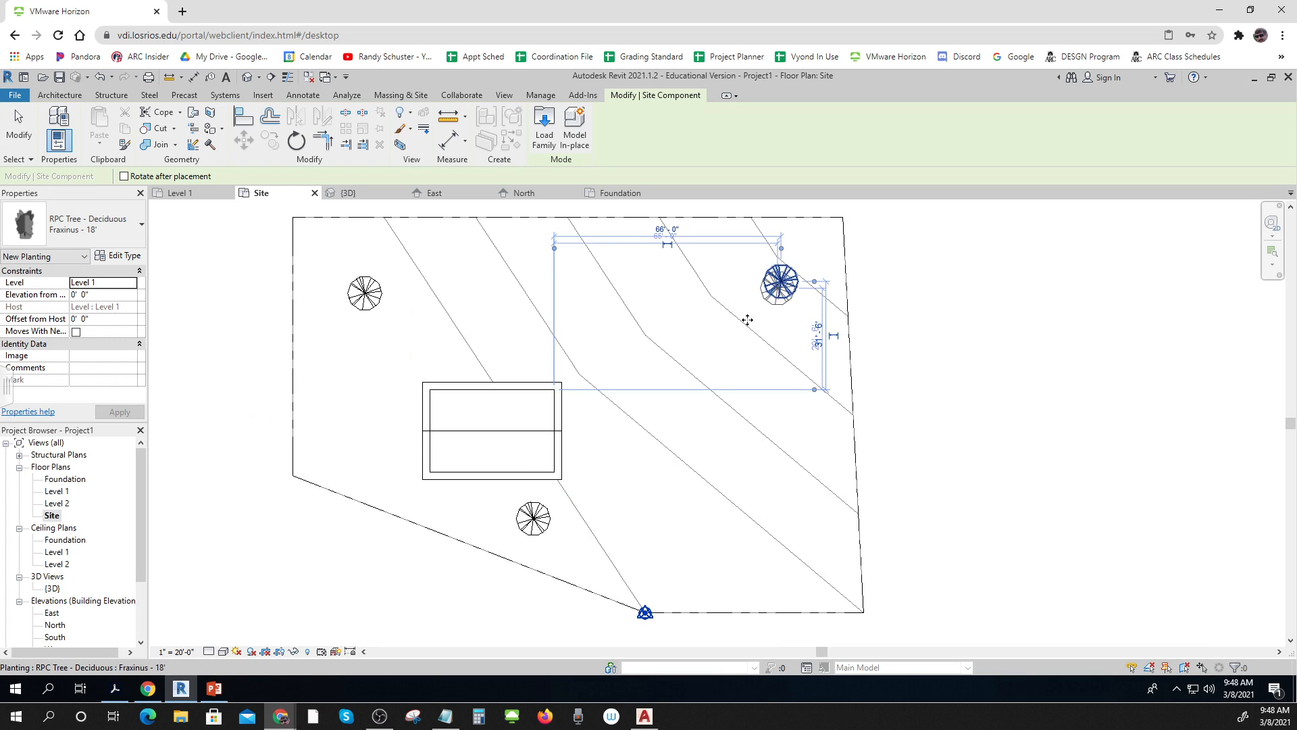
Step: Open the {3D} view and examine the placed trees around the house from several angles
{"action": "left_click", "coordinate": [53, 589]}
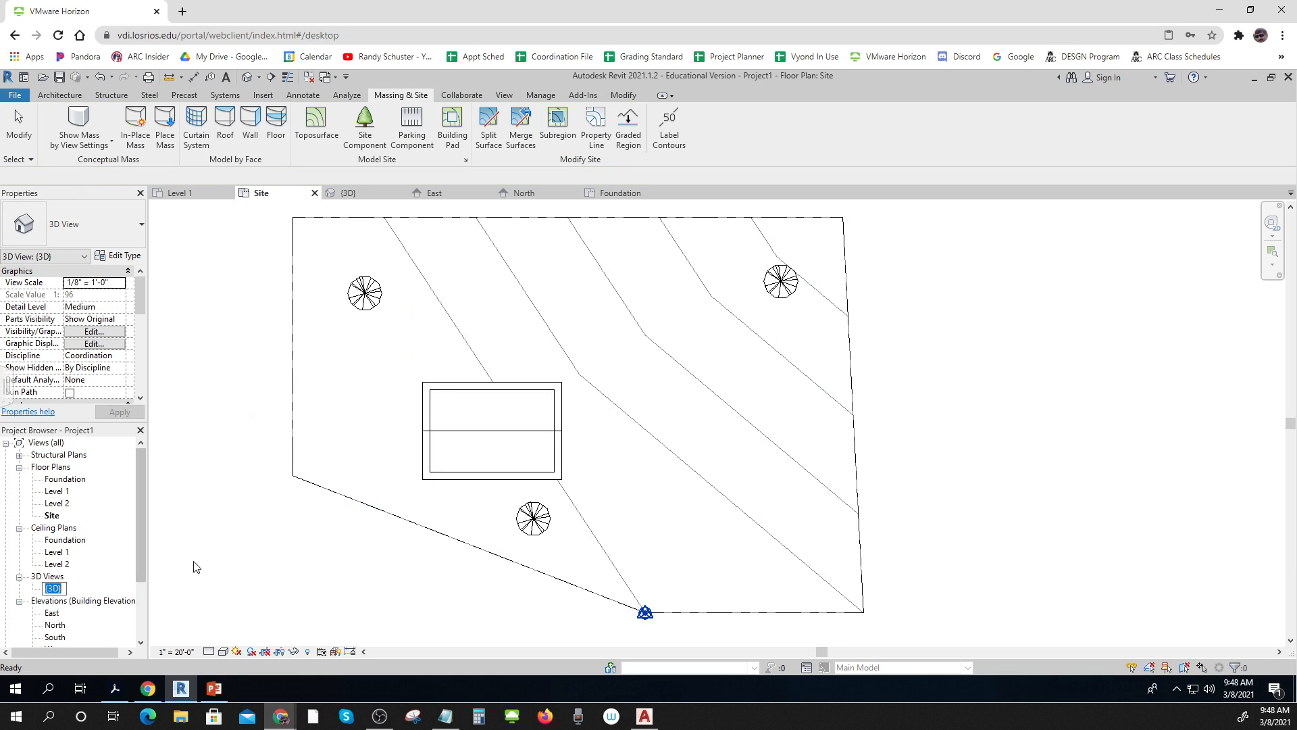
{"action": "double_click", "coordinate": [53, 588]}
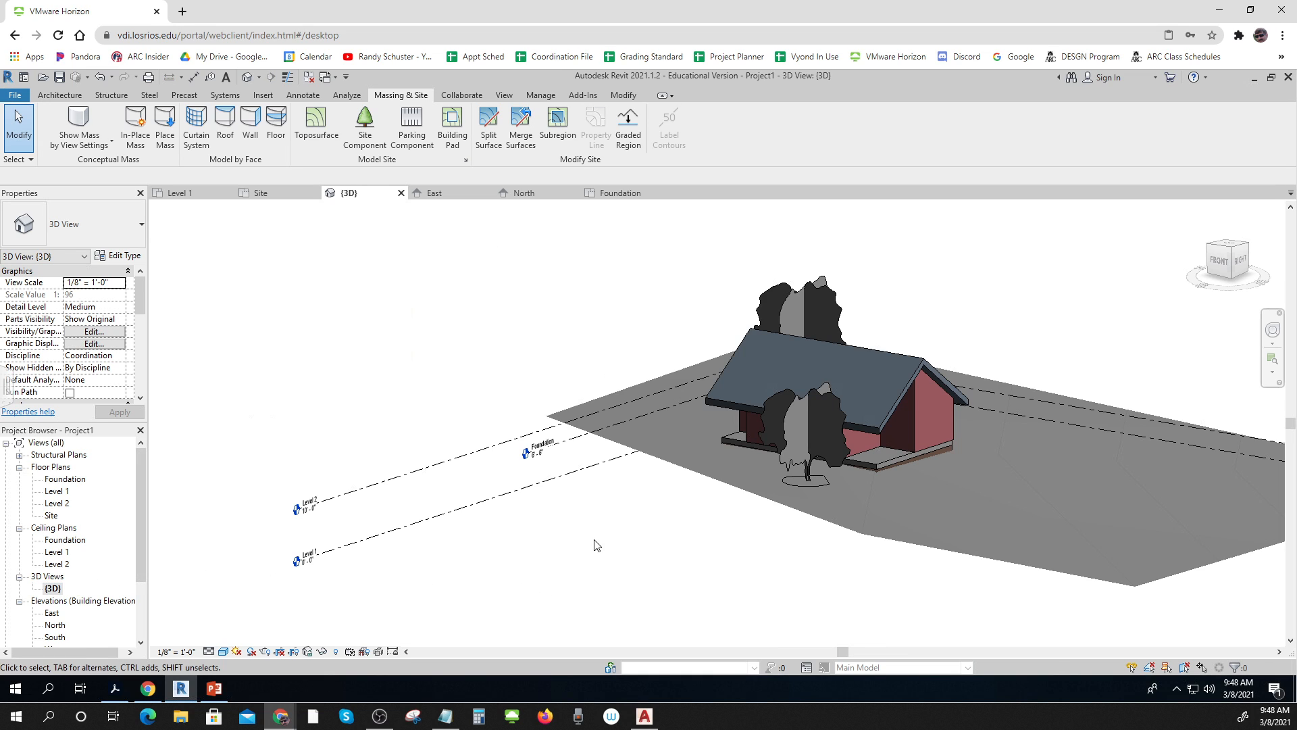
{"action": "middle_click_drag", "start_coordinate": [619, 584], "coordinate": [665, 578], "text": "shift"}
{"action": "middle_click_drag", "start_coordinate": [730, 530], "coordinate": [549, 558]}
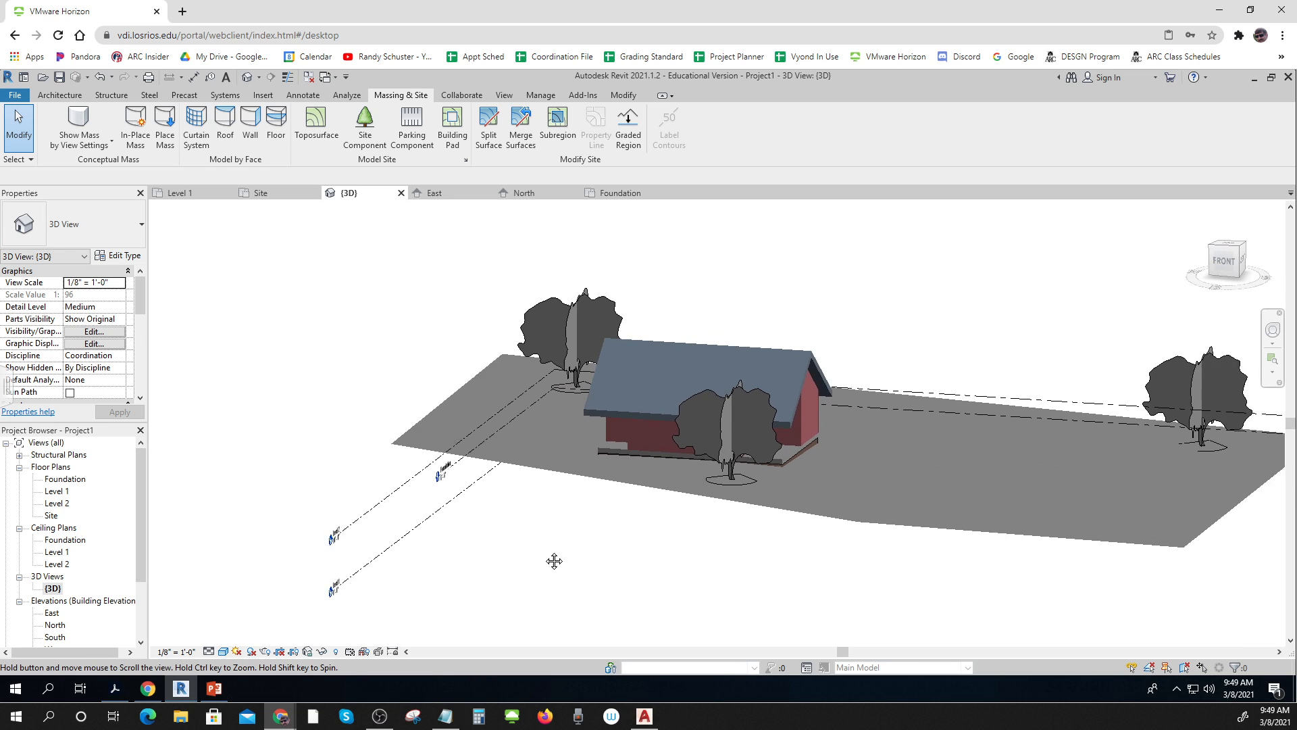
{"action": "middle_click_drag", "start_coordinate": [1140, 573], "coordinate": [1150, 581], "text": "shift"}
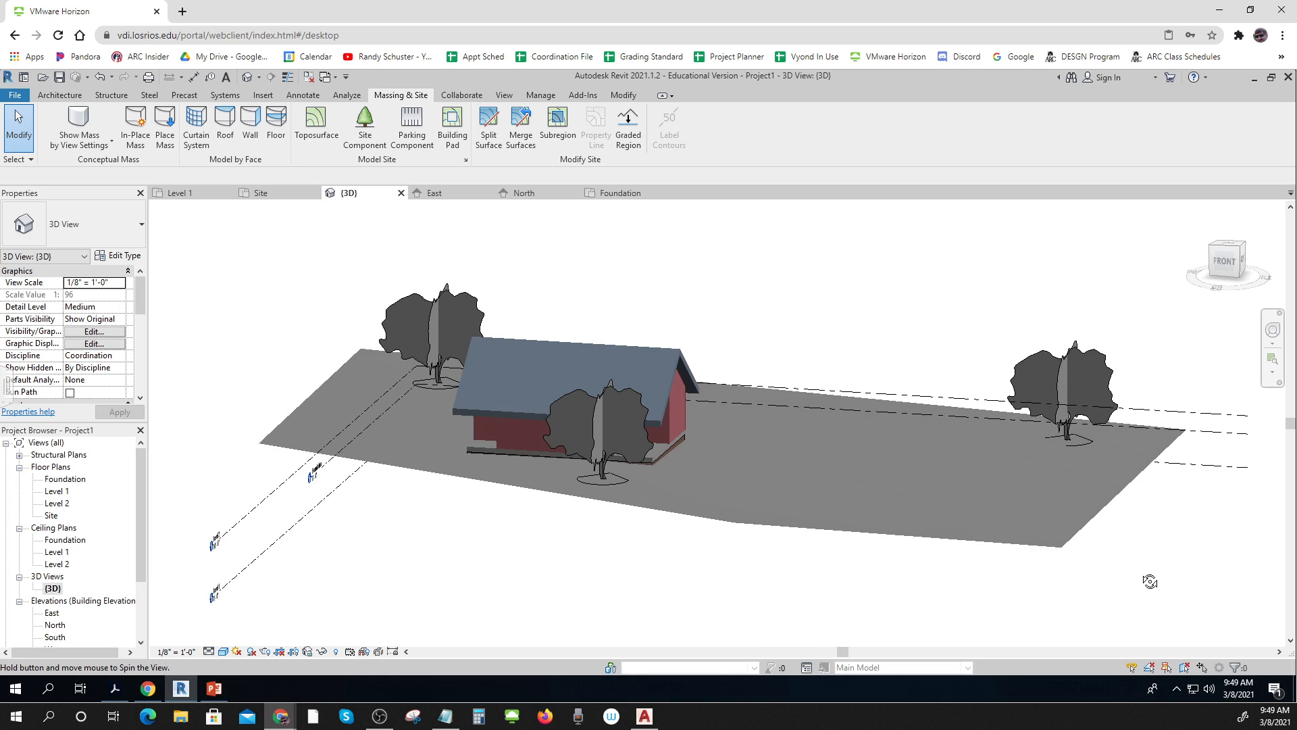
Step: Create a perspective camera view from the Site plan, standing at the lot's southeast corner and aiming past the house to the northwest
{"action": "double_click", "coordinate": [50, 515]}
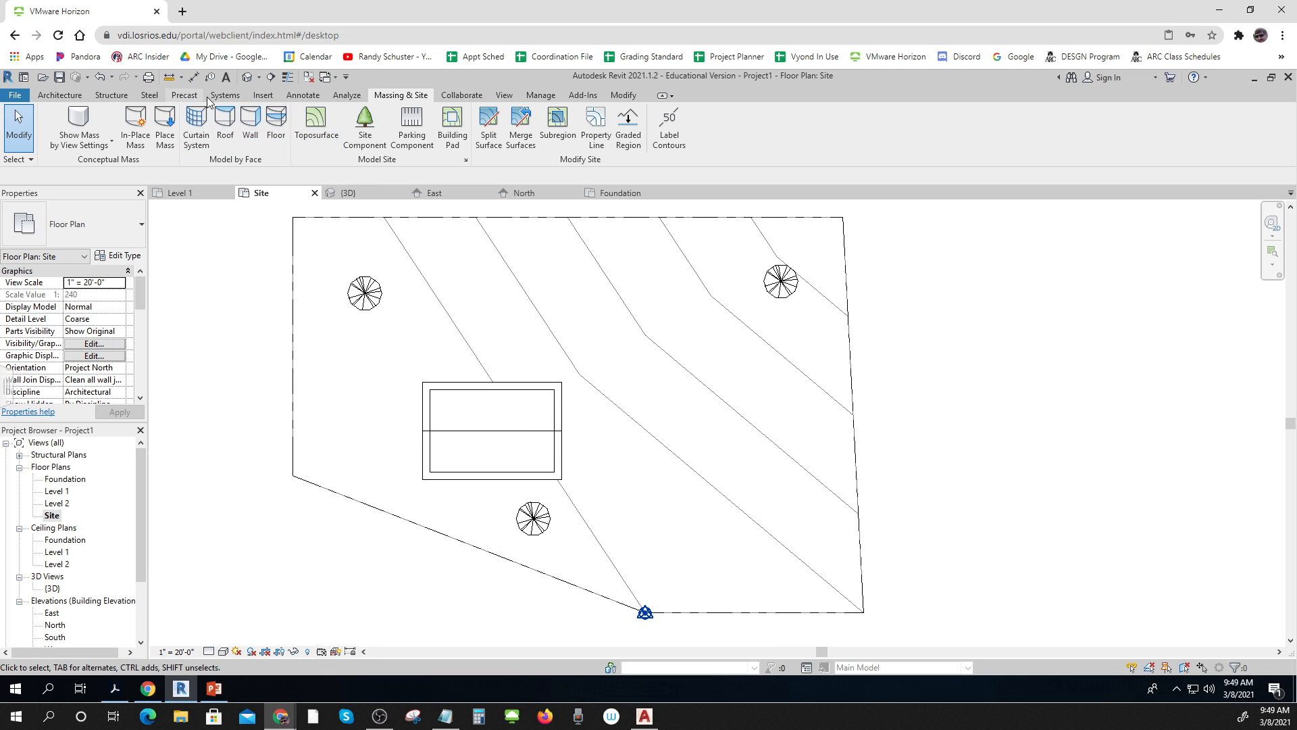
{"action": "left_click", "coordinate": [505, 95]}
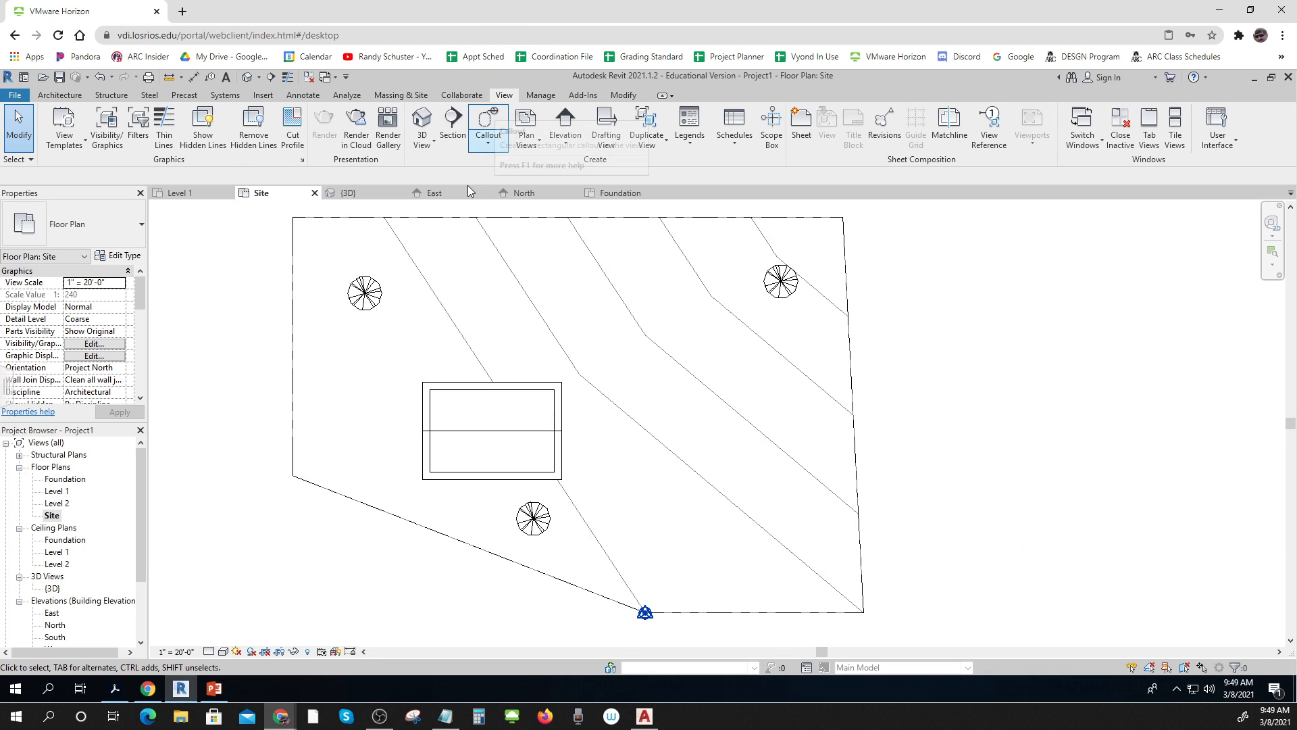
{"action": "left_click", "coordinate": [430, 148]}
{"action": "left_click", "coordinate": [433, 196]}
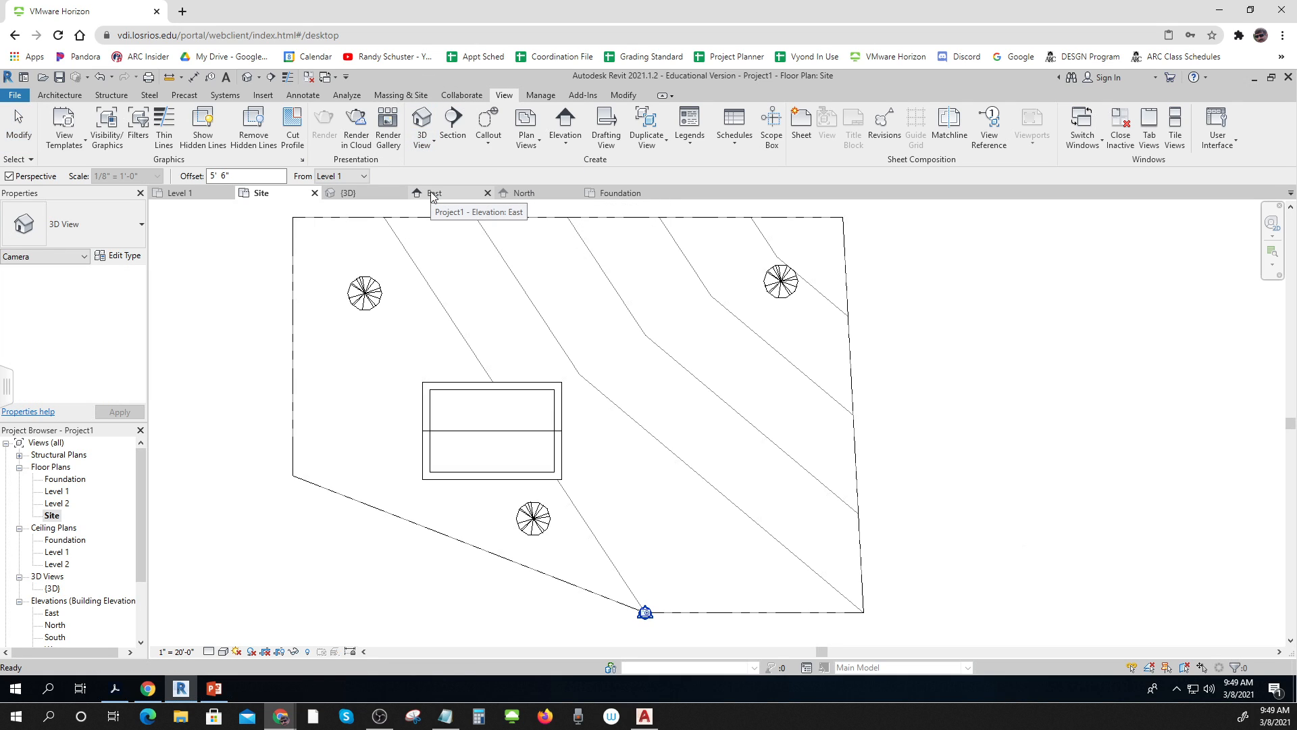
{"action": "left_click", "coordinate": [849, 601]}
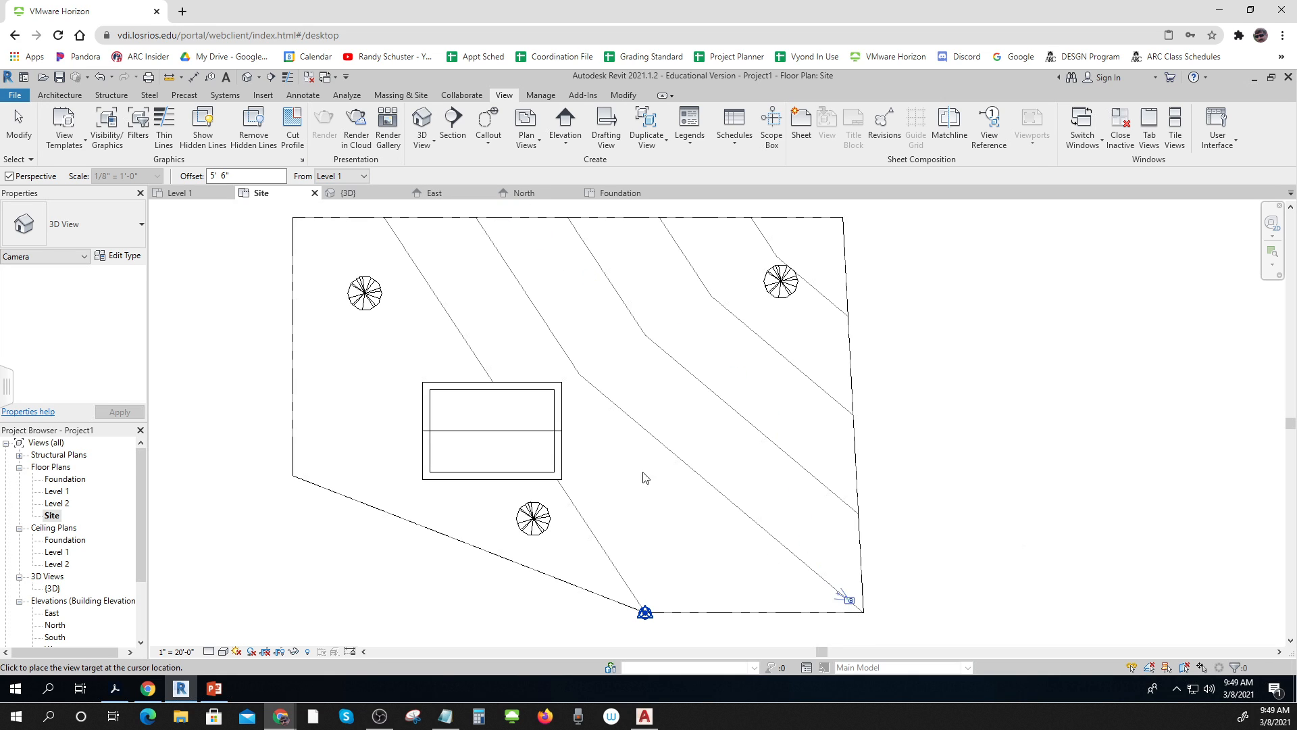
{"action": "left_click", "coordinate": [517, 330]}
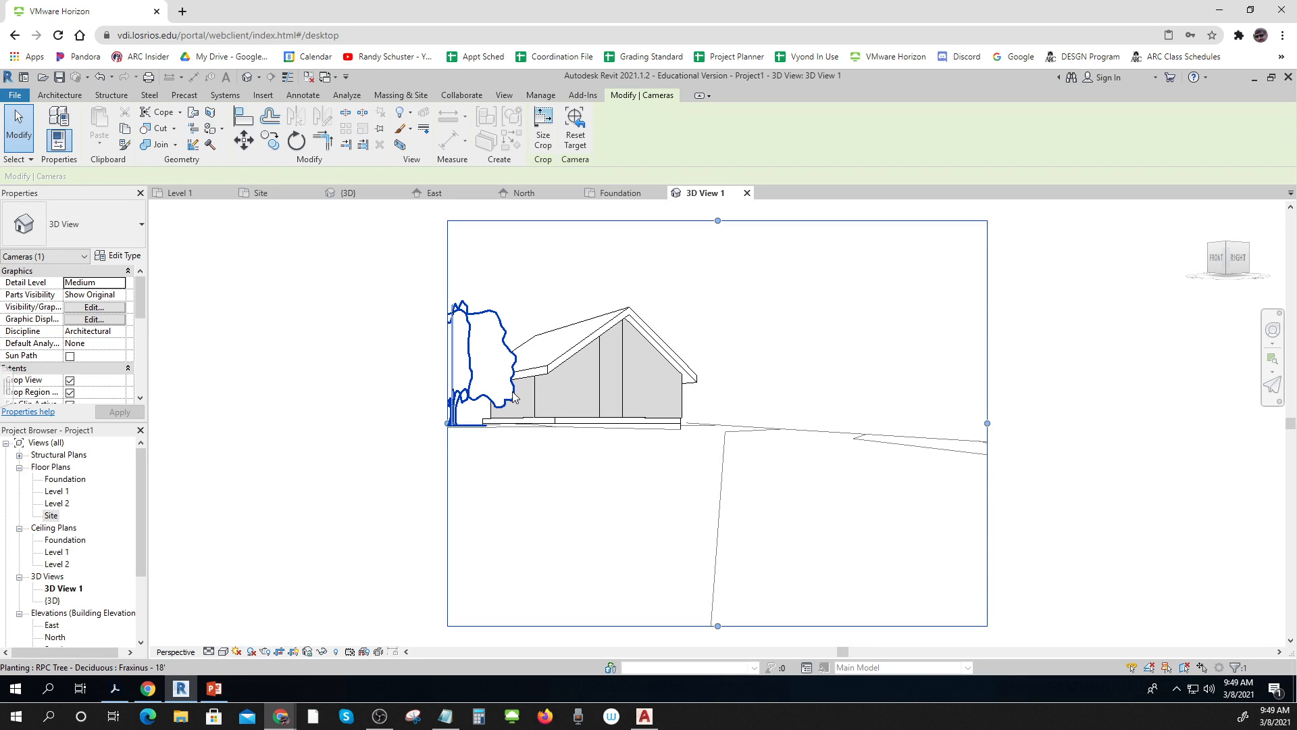
Step: Widen the camera view's crop region on both sides and set its eye elevation to 15'
{"action": "left_click_drag", "start_coordinate": [447, 423], "coordinate": [299, 422]}
{"action": "left_click_drag", "start_coordinate": [987, 423], "coordinate": [1137, 424]}
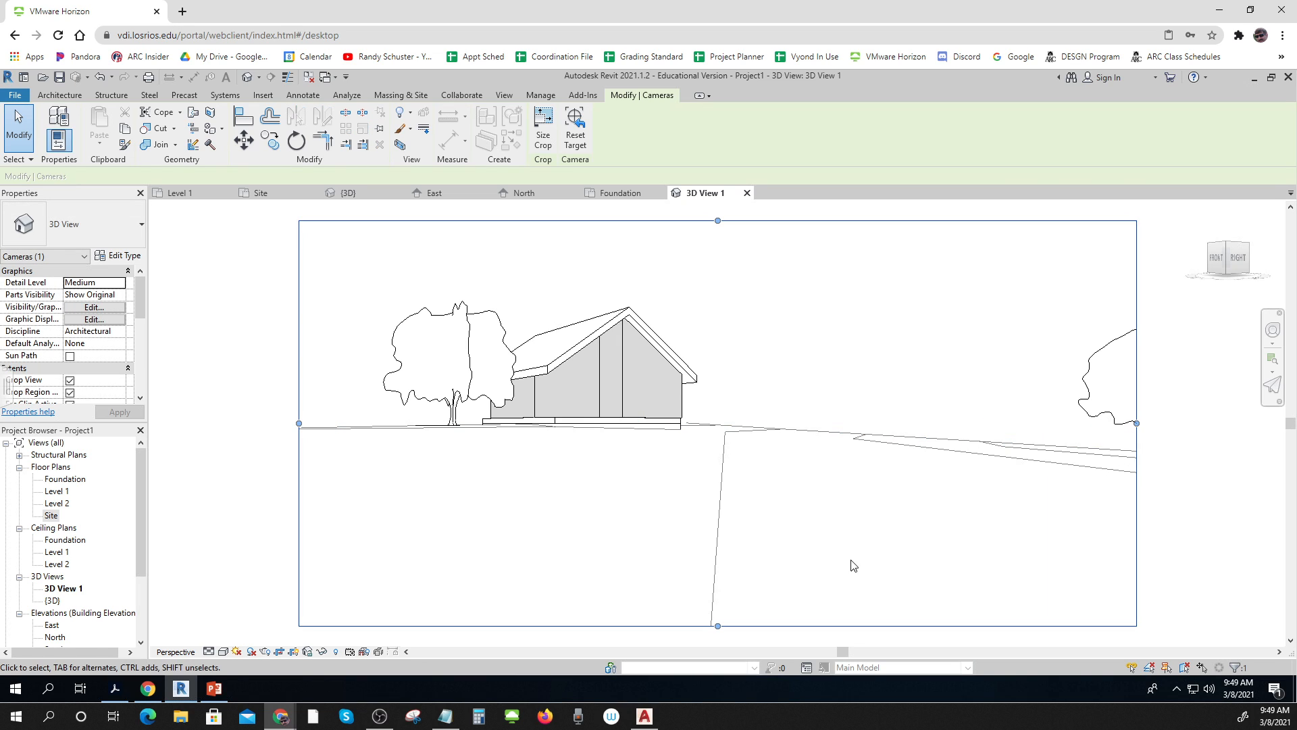
{"action": "left_click_drag", "start_coordinate": [141, 311], "coordinate": [148, 370]}
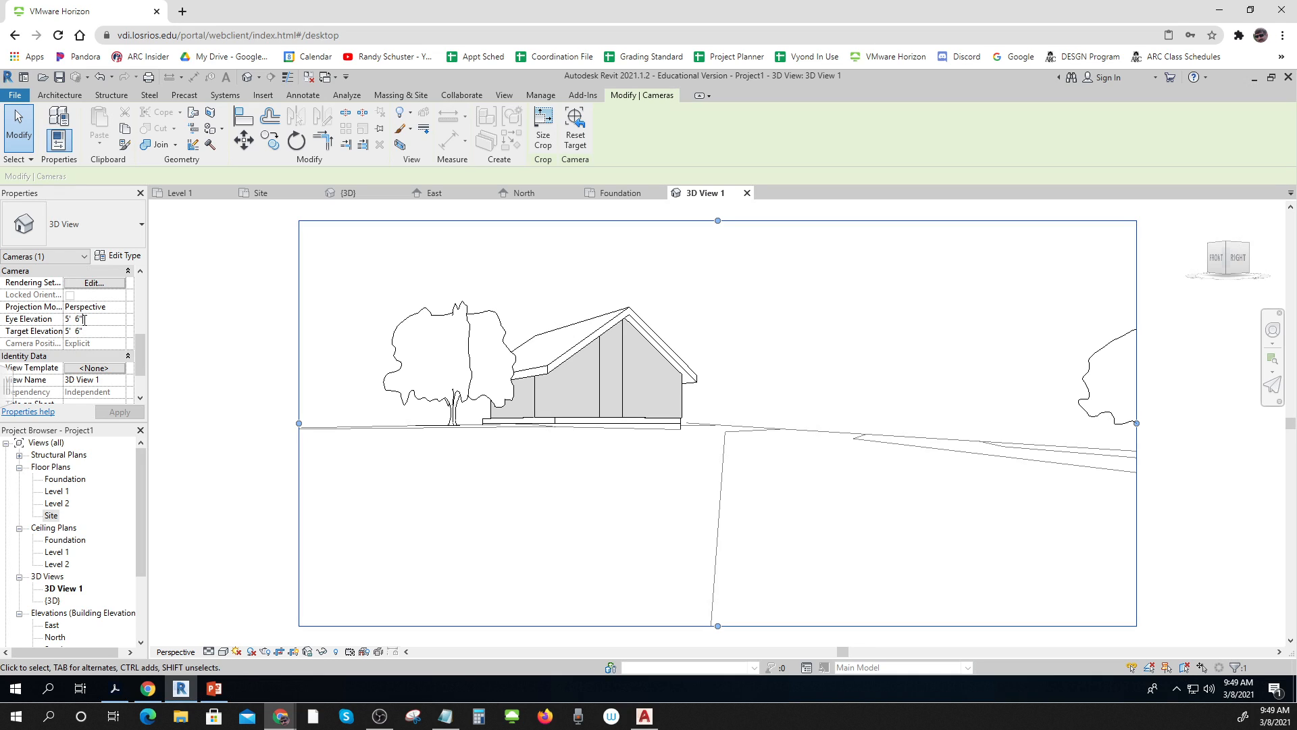
{"action": "left_click_drag", "start_coordinate": [83, 318], "coordinate": [59, 321]}
{"action": "type", "text": "15"}
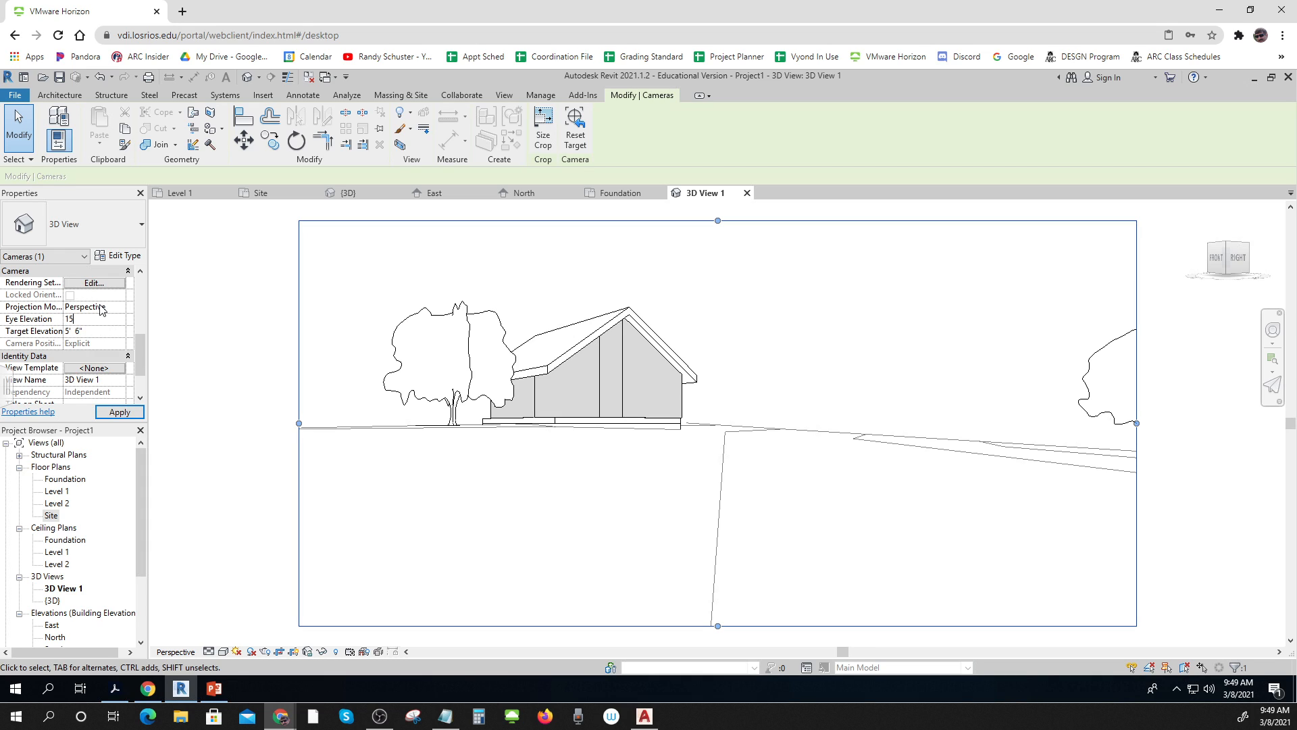
{"action": "left_click", "coordinate": [120, 412]}
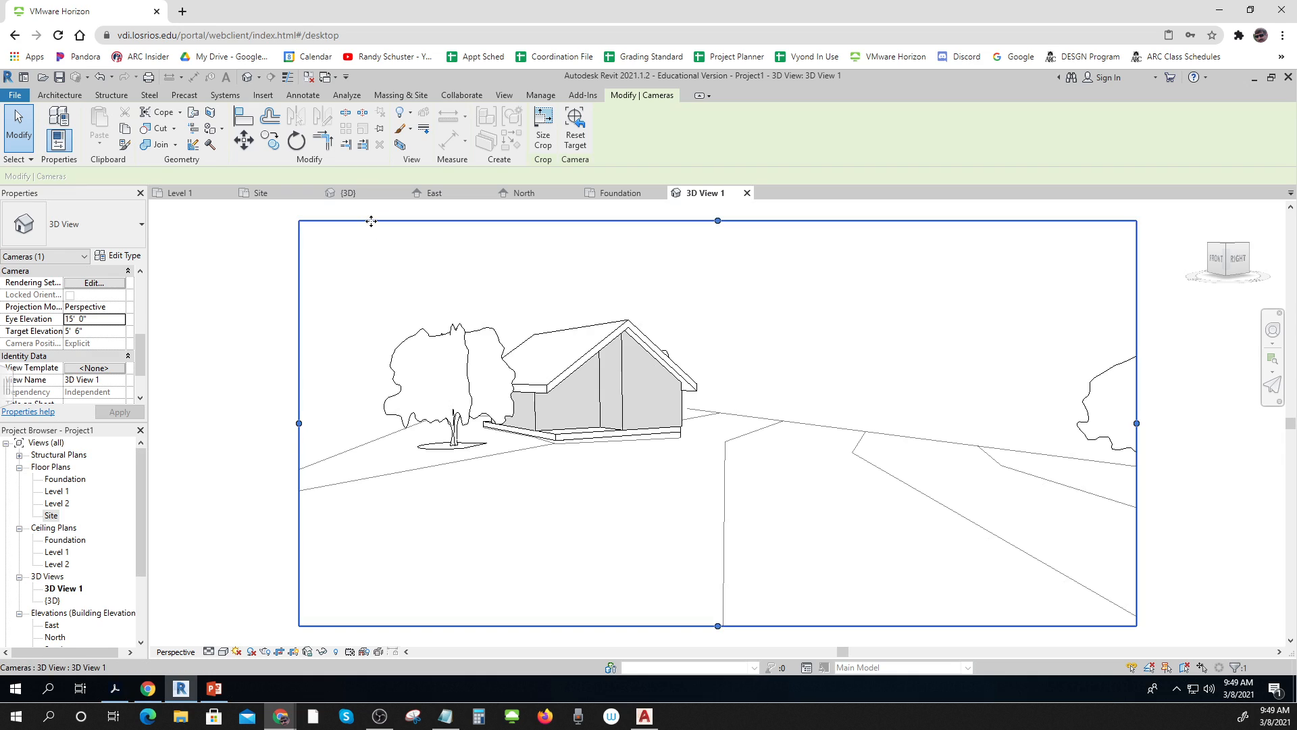
Step: Open the rendering settings for the camera view and set the render quality to Medium
{"action": "left_click", "coordinate": [503, 95]}
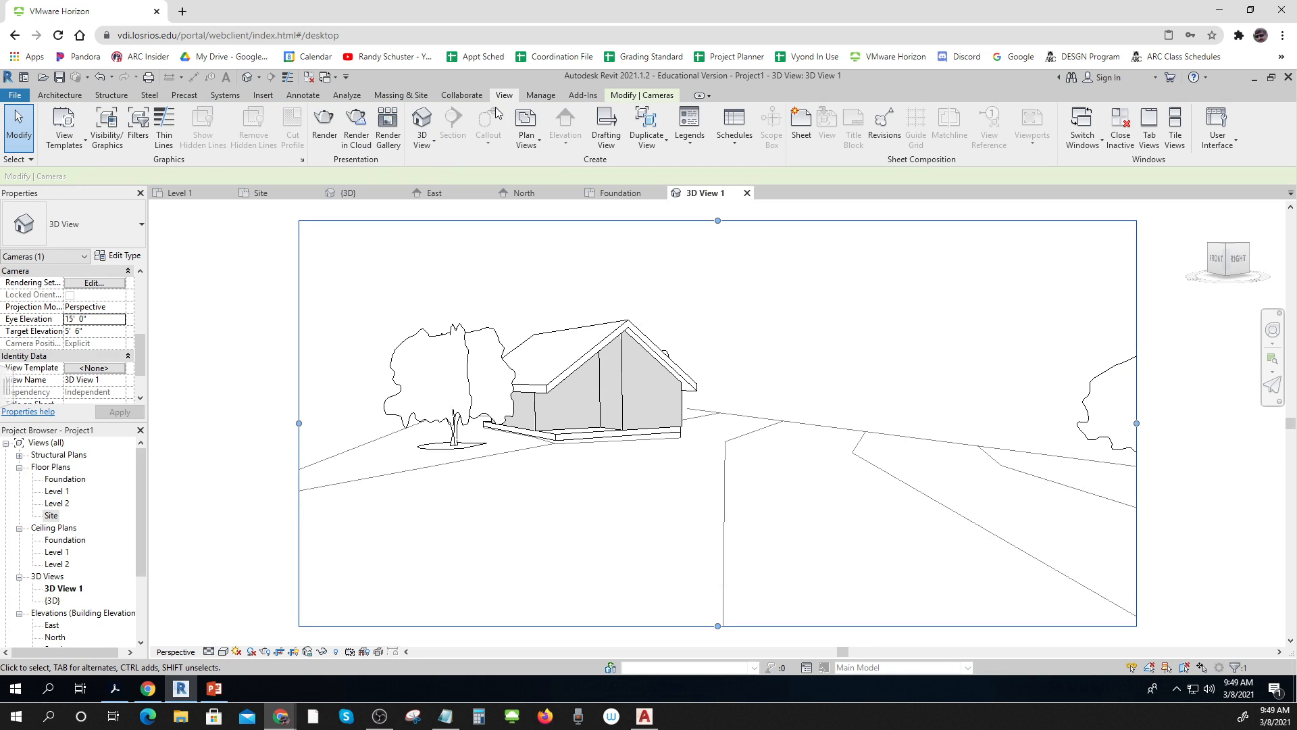
{"action": "left_click", "coordinate": [323, 126]}
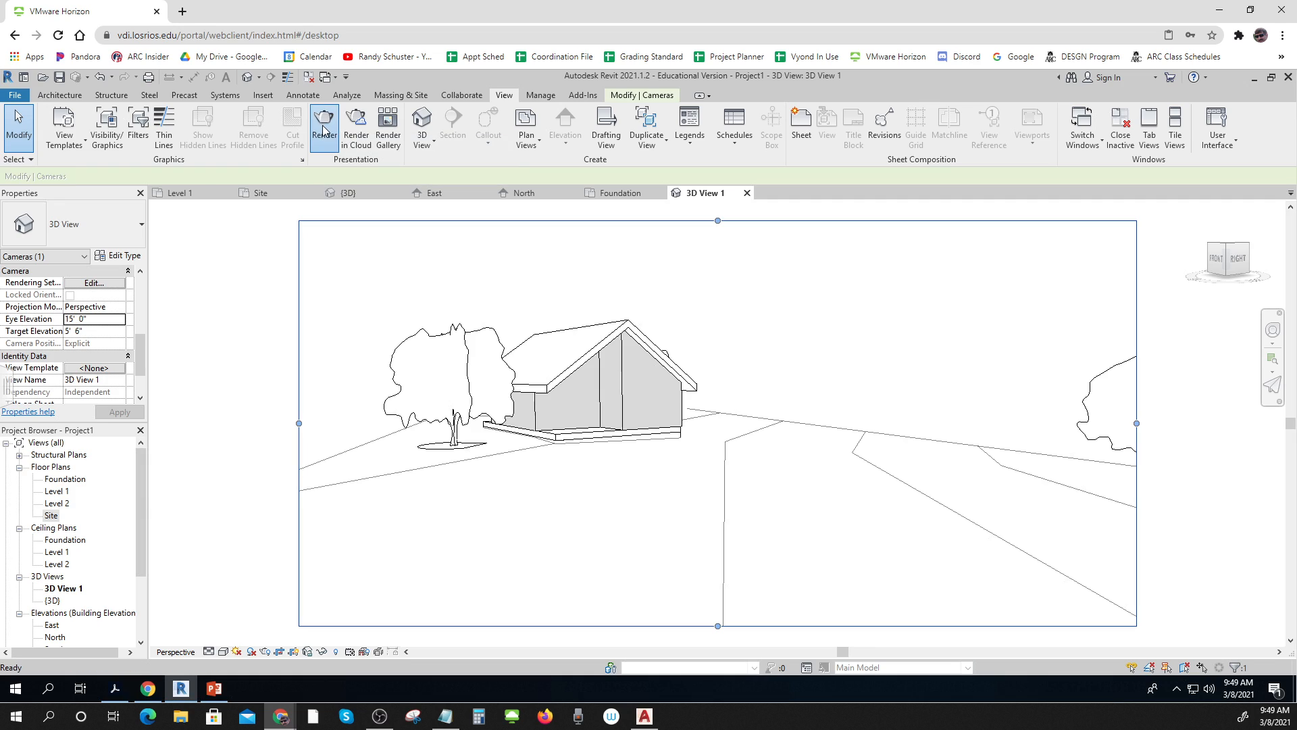
{"action": "left_click", "coordinate": [128, 137]}
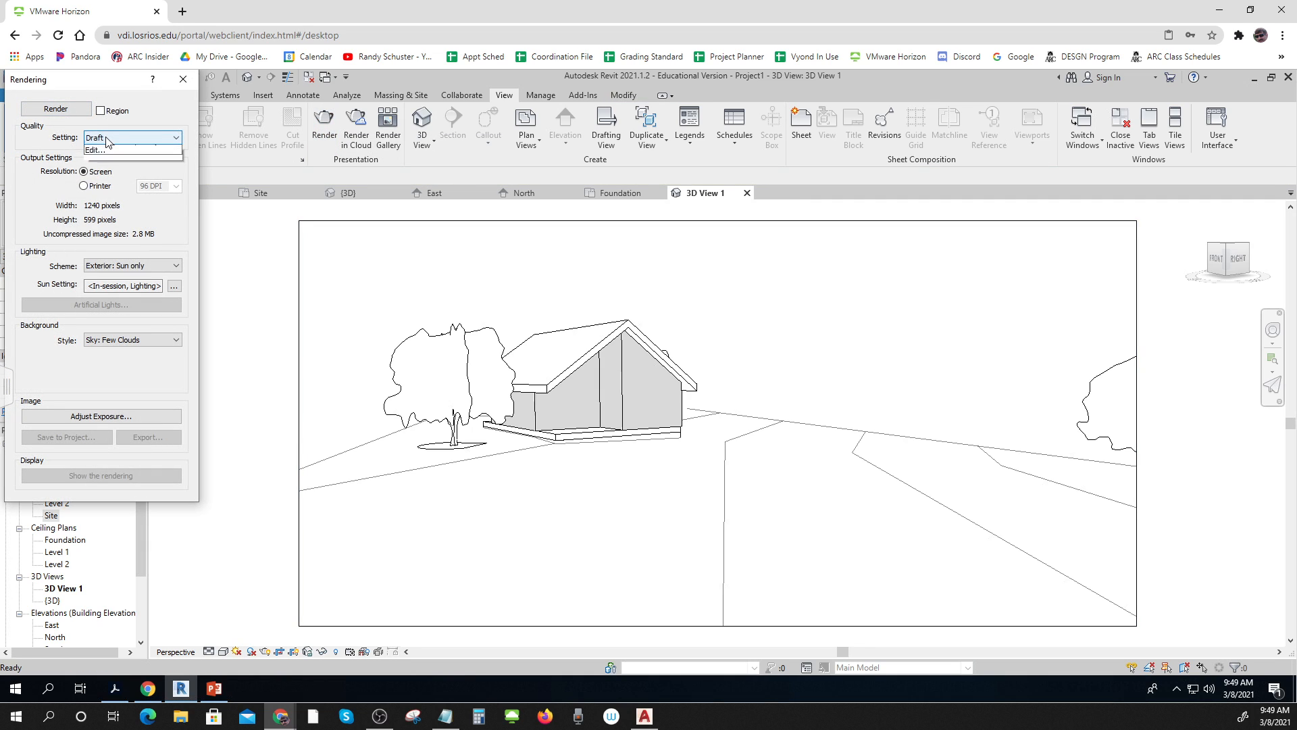
{"action": "left_click", "coordinate": [112, 164]}
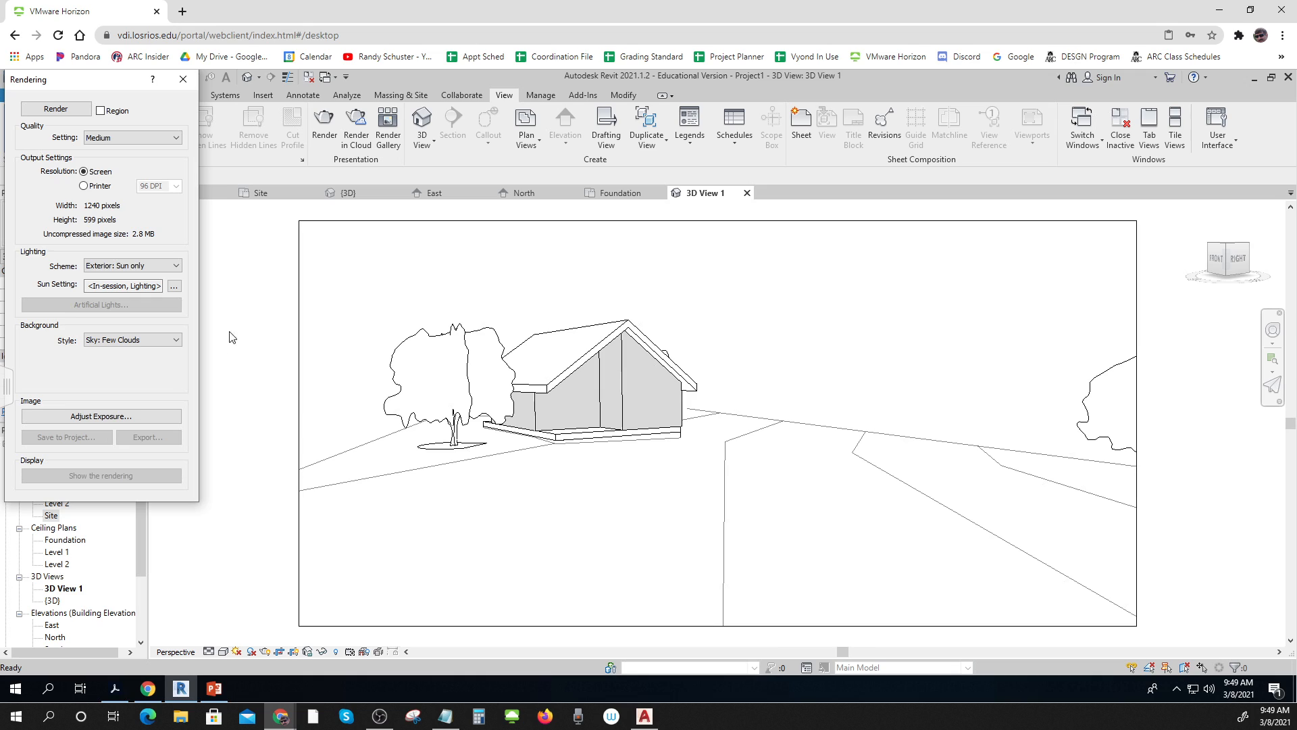
Step: Render the camera view, save the image to the project as 3D View 1_1, and close the rendering settings
{"action": "left_click", "coordinate": [57, 109]}
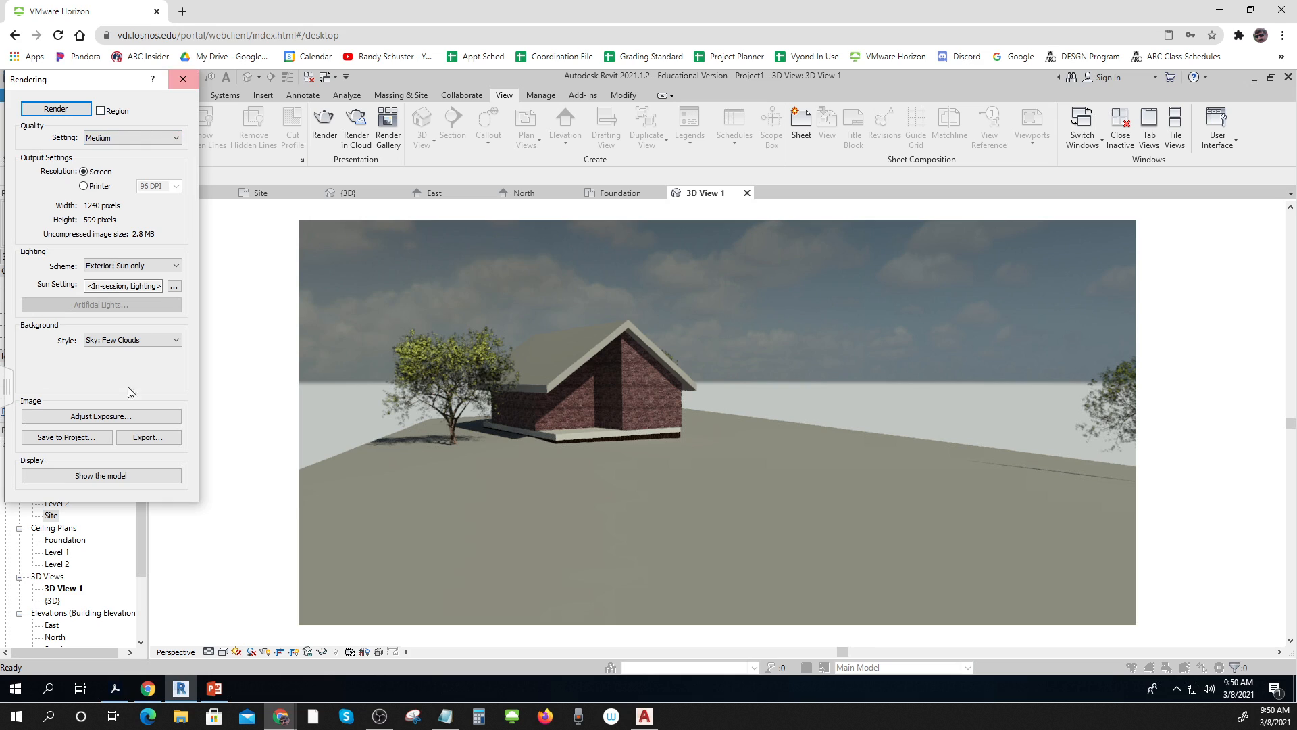
{"action": "left_click", "coordinate": [80, 437]}
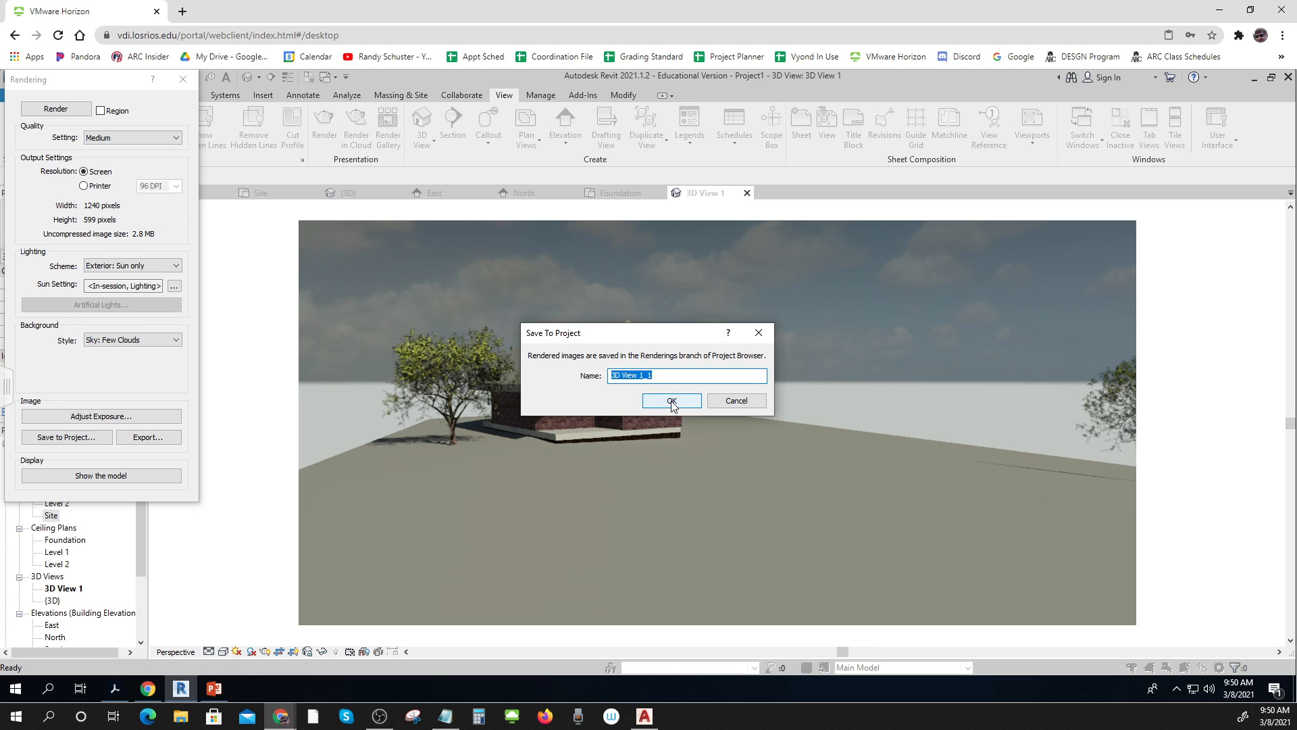
{"action": "left_click", "coordinate": [672, 402]}
{"action": "left_click", "coordinate": [182, 80]}
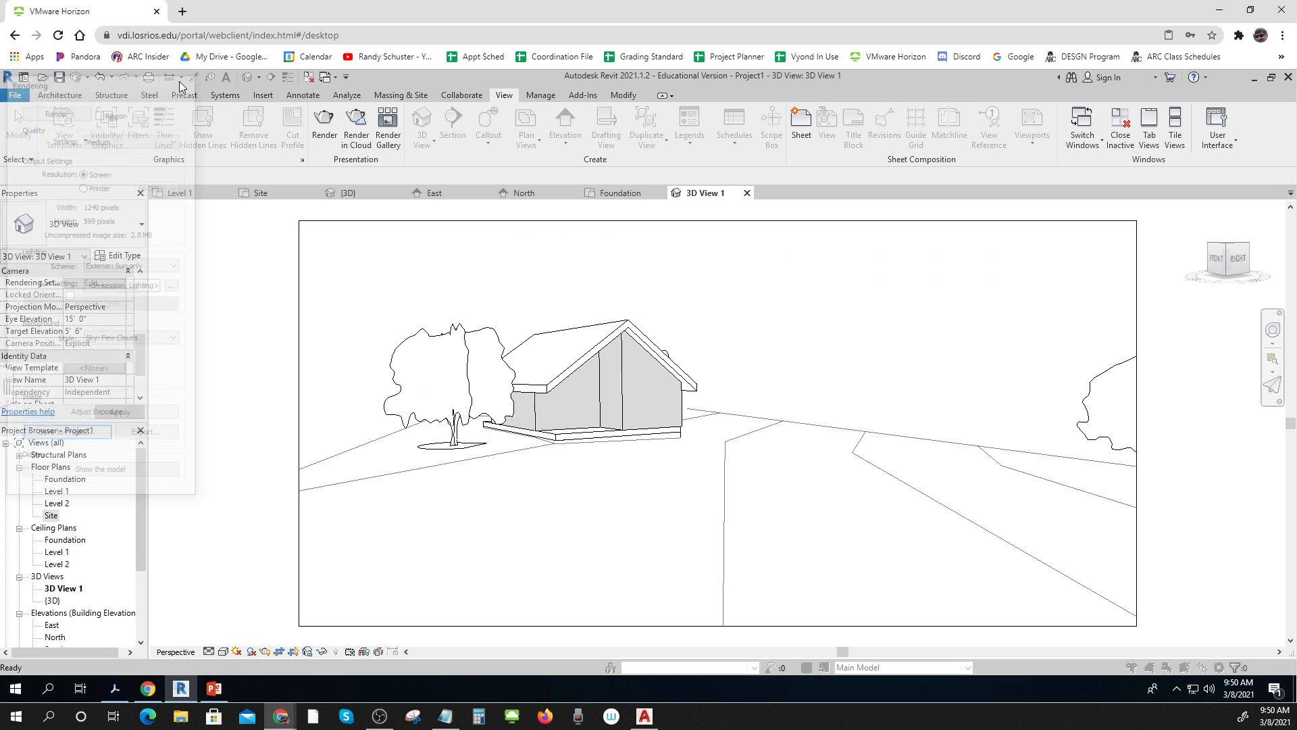
Step: Open the saved rendering 3D View 1_1 from the project's Renderings branch
{"action": "key", "text": "ctrl"}
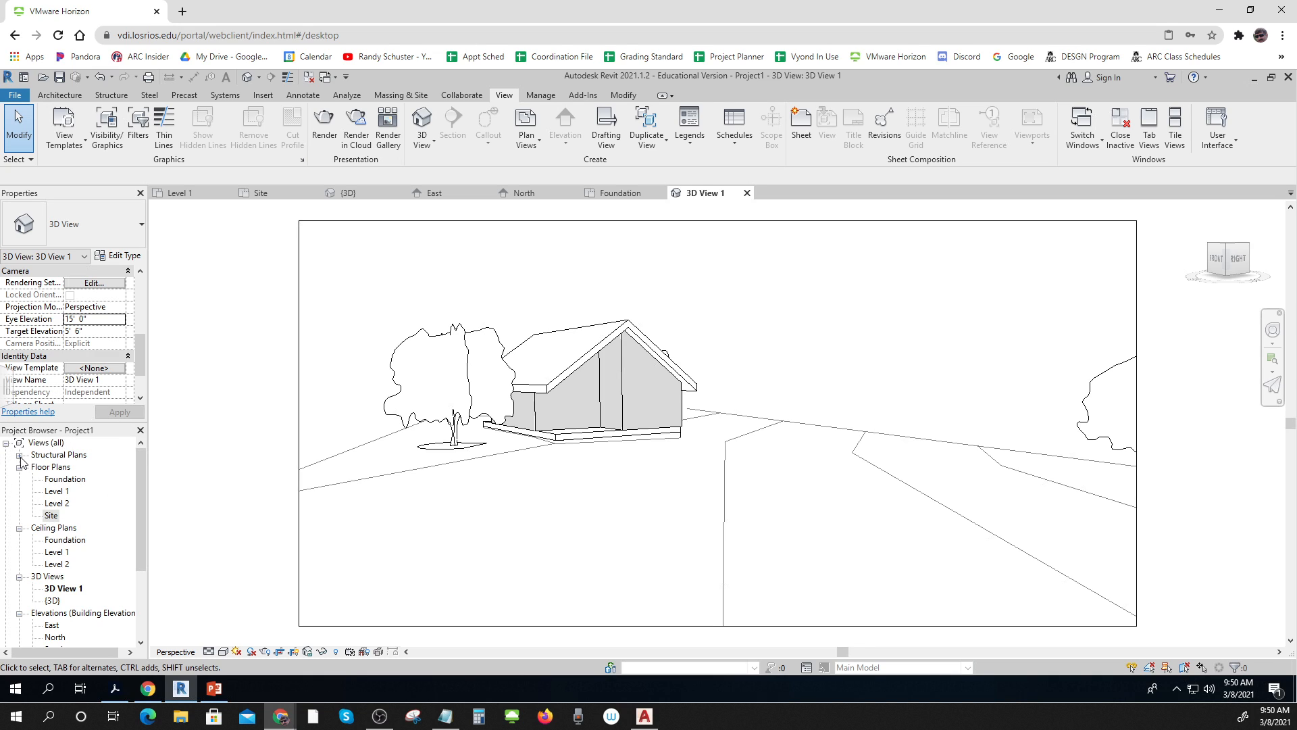
{"action": "left_click_drag", "start_coordinate": [140, 462], "coordinate": [143, 473]}
{"action": "scroll", "coordinate": [68, 570], "scroll_direction": "down", "scroll_amount": 3}
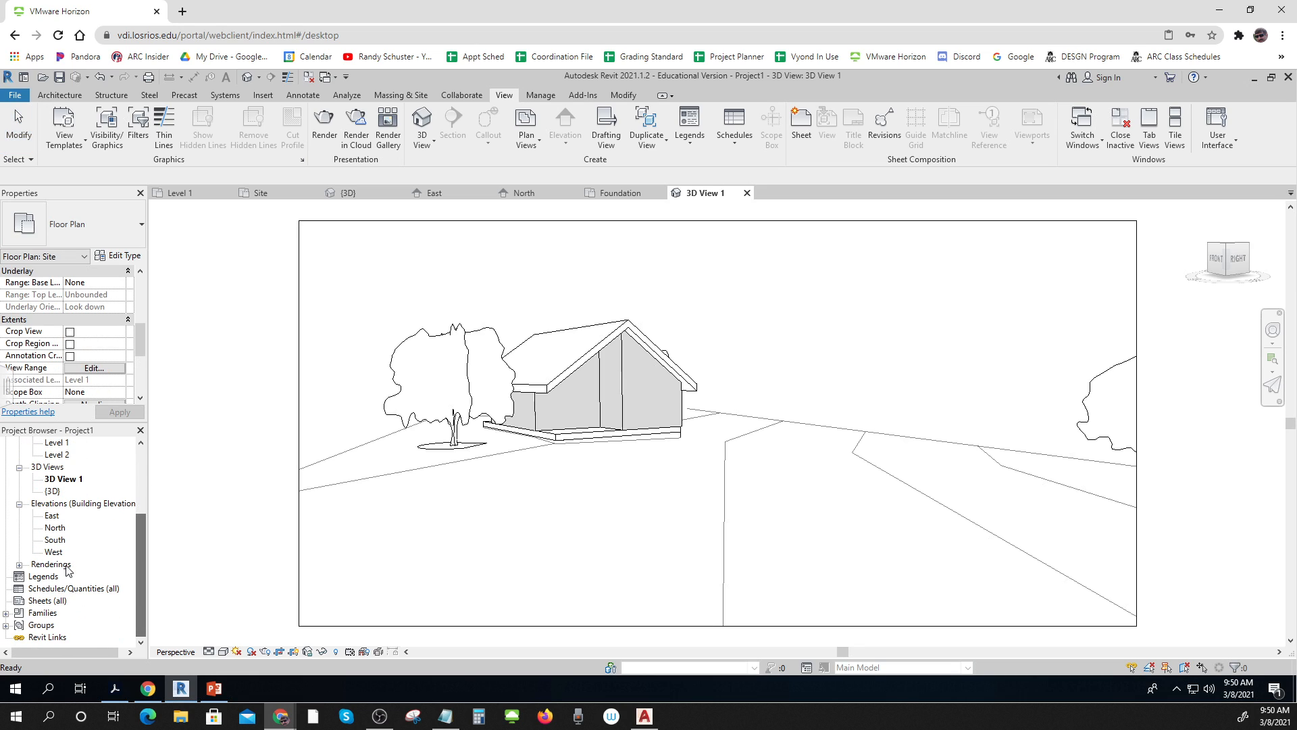
{"action": "key", "text": "ctrl"}
{"action": "left_click", "coordinate": [19, 565]}
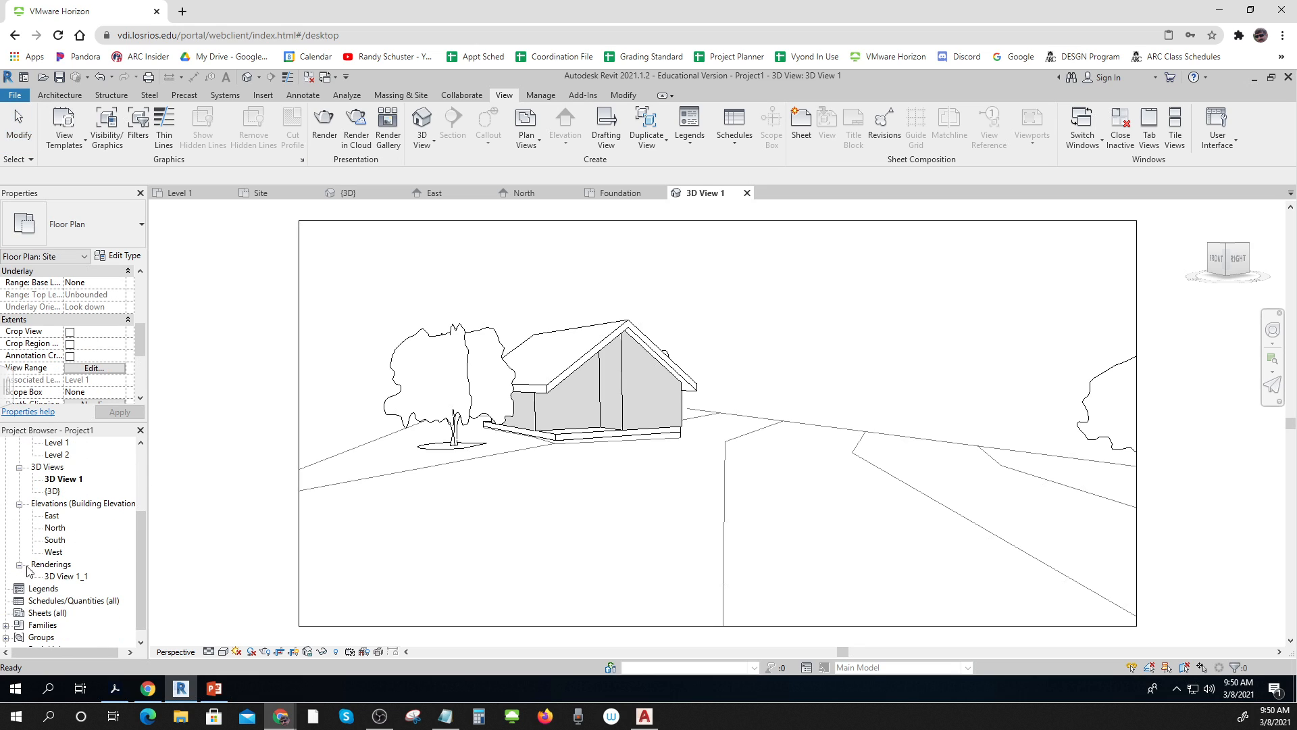
{"action": "double_click", "coordinate": [80, 576]}
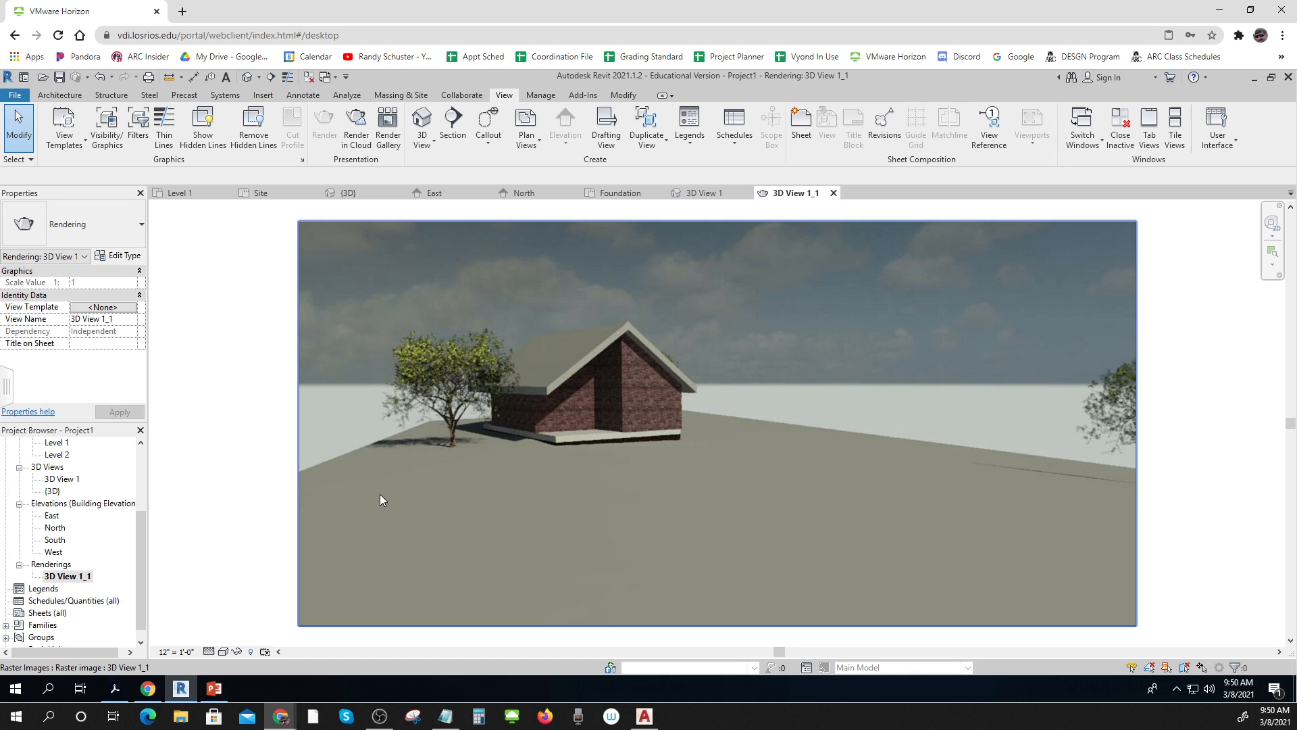
{"action": "key", "text": "ctrl"}
{"action": "key", "text": "ctrl"}
{"action": "key", "text": "ctrl"}
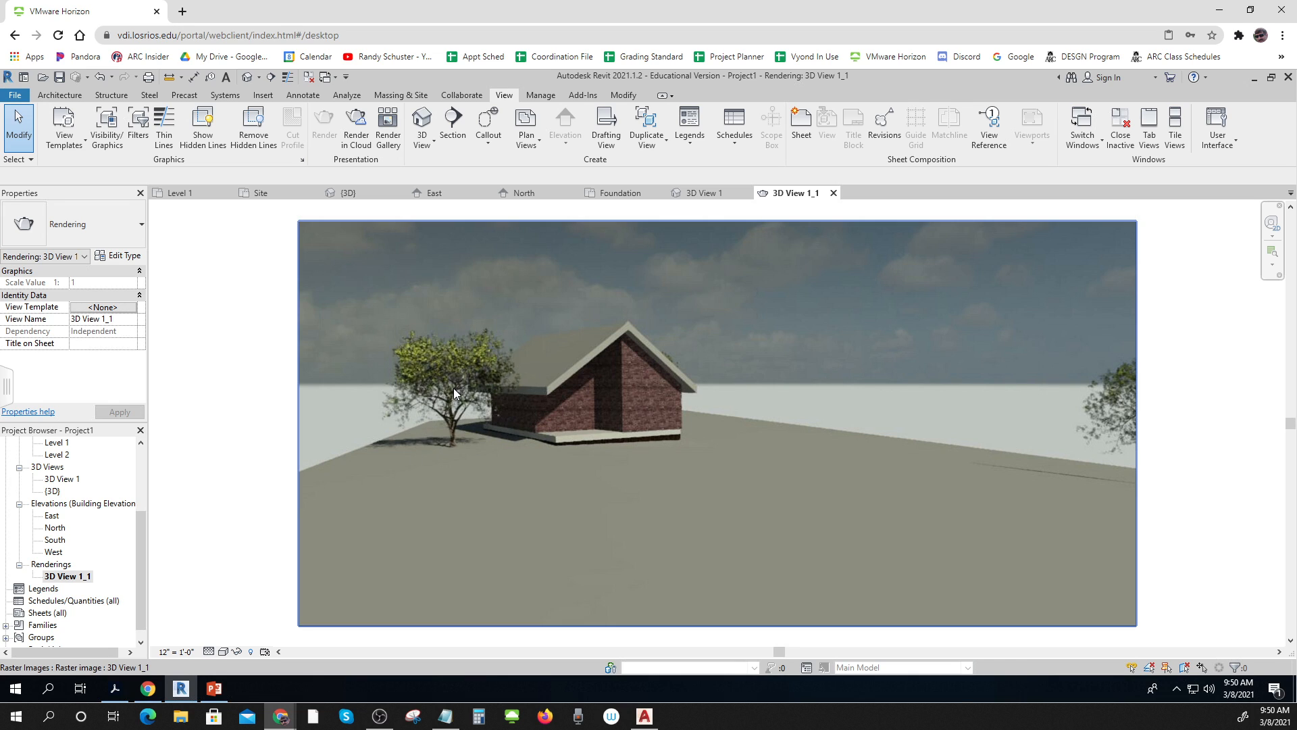